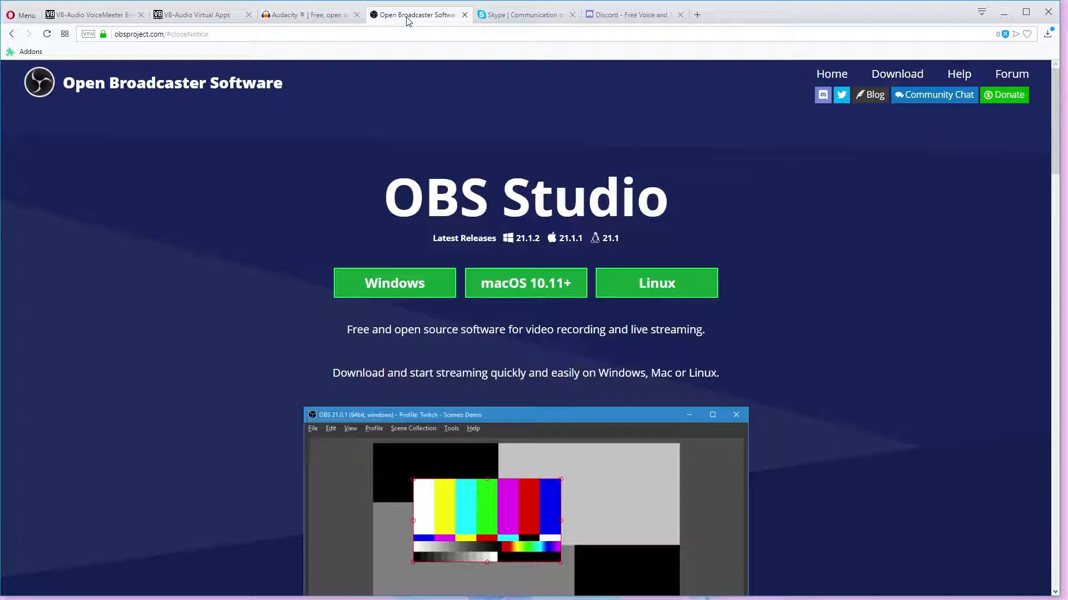
Step: View the Skype and Discord download pages, and minimize the browser
click(548, 16)
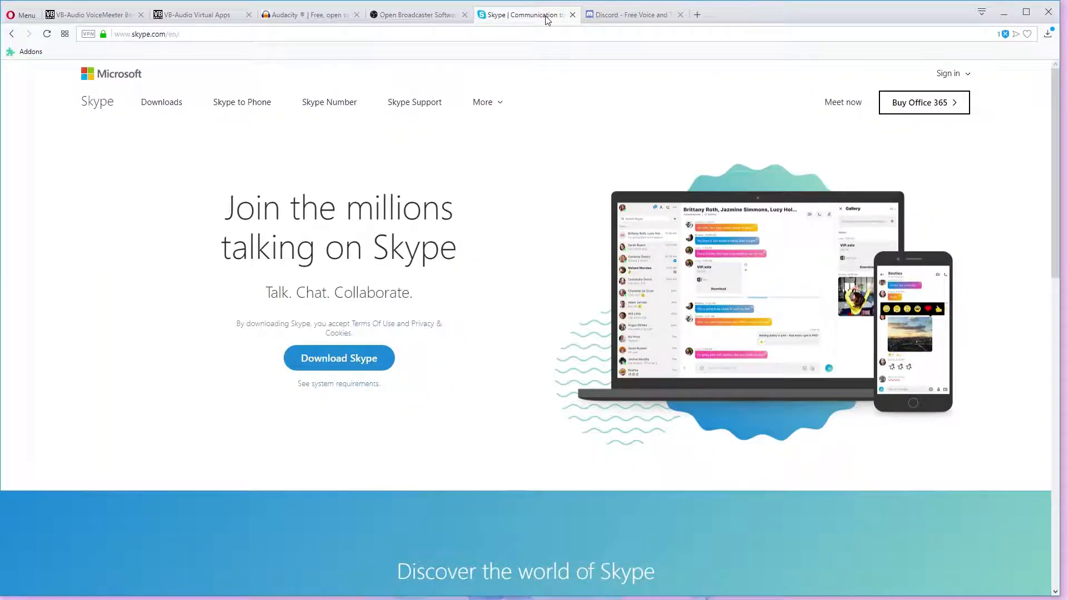
click(611, 17)
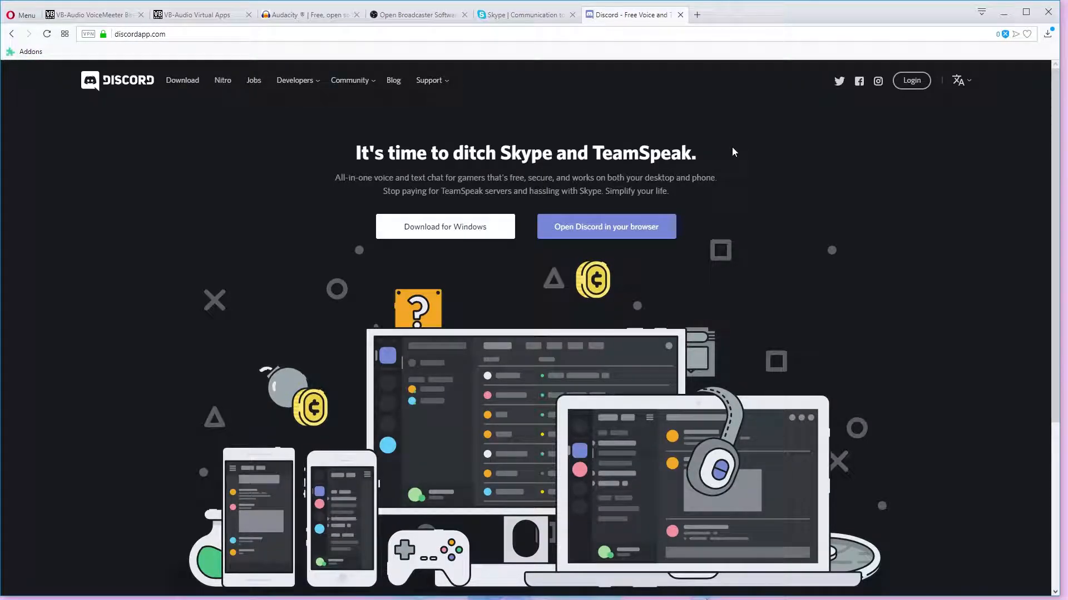
click(1010, 15)
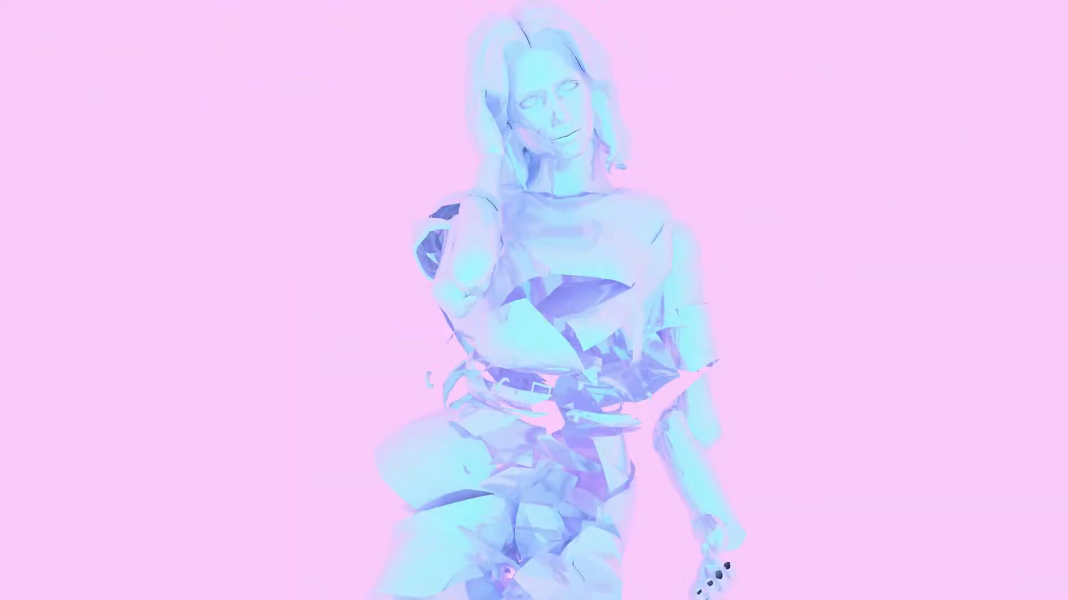
Step: Switch to File Explorer and open the VBCABLE_Driver_Pack43 folder to find the VB-Cable setup files
key(alt+Tab)
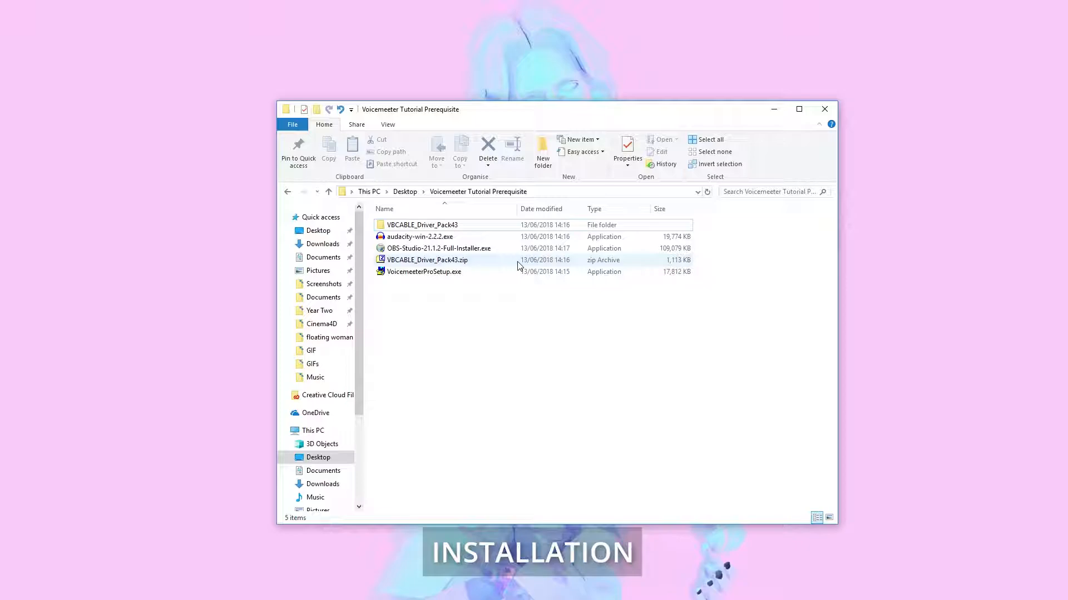
double_click(474, 225)
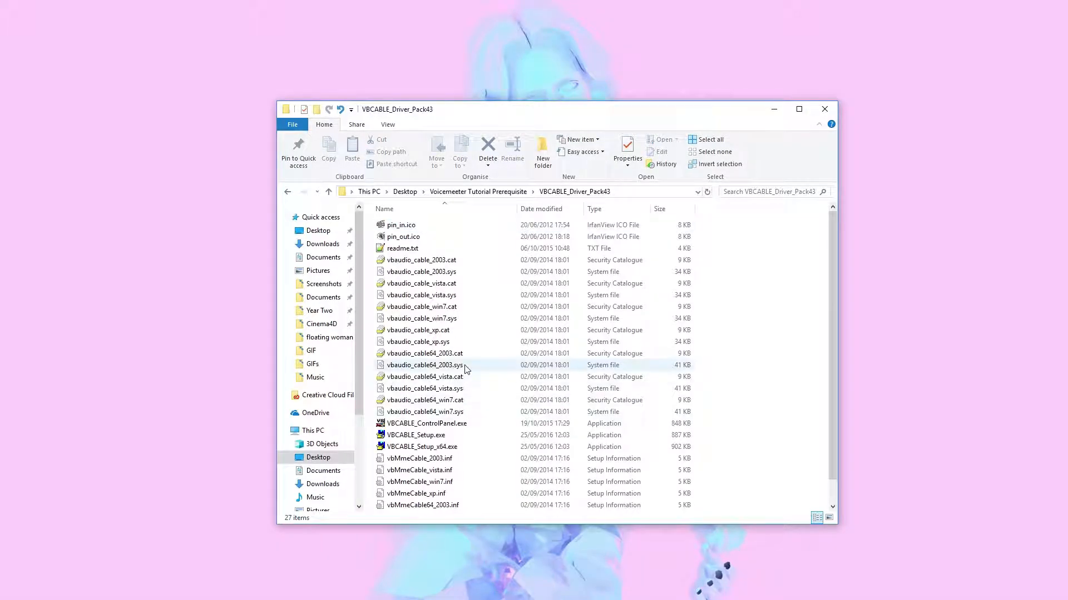
scroll(467, 372, down, 1)
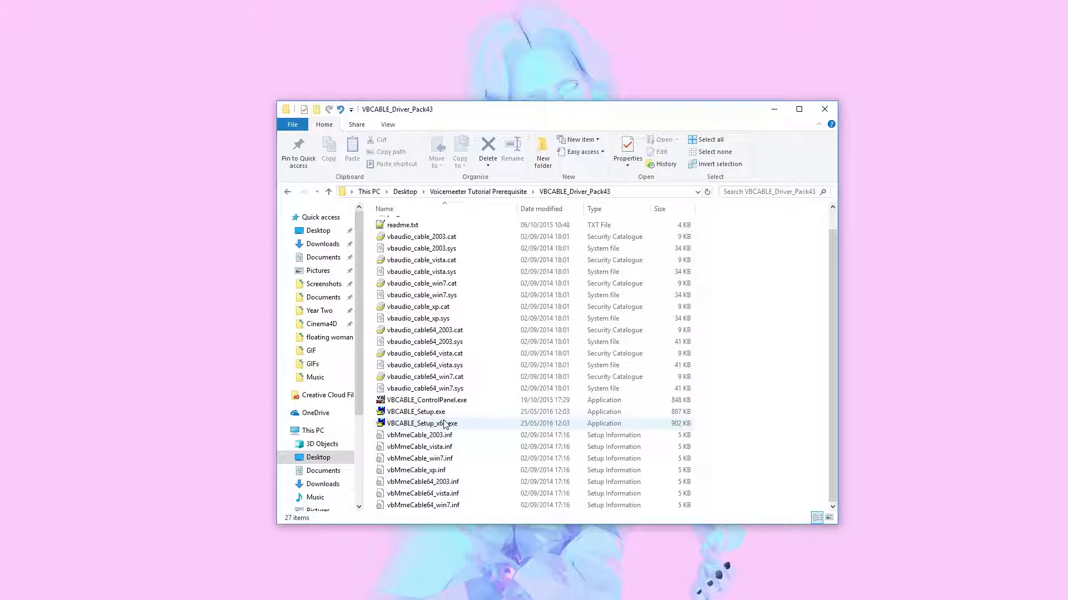
Step: Check the computer's system type in the This PC properties, and close the System window
right_click(339, 433)
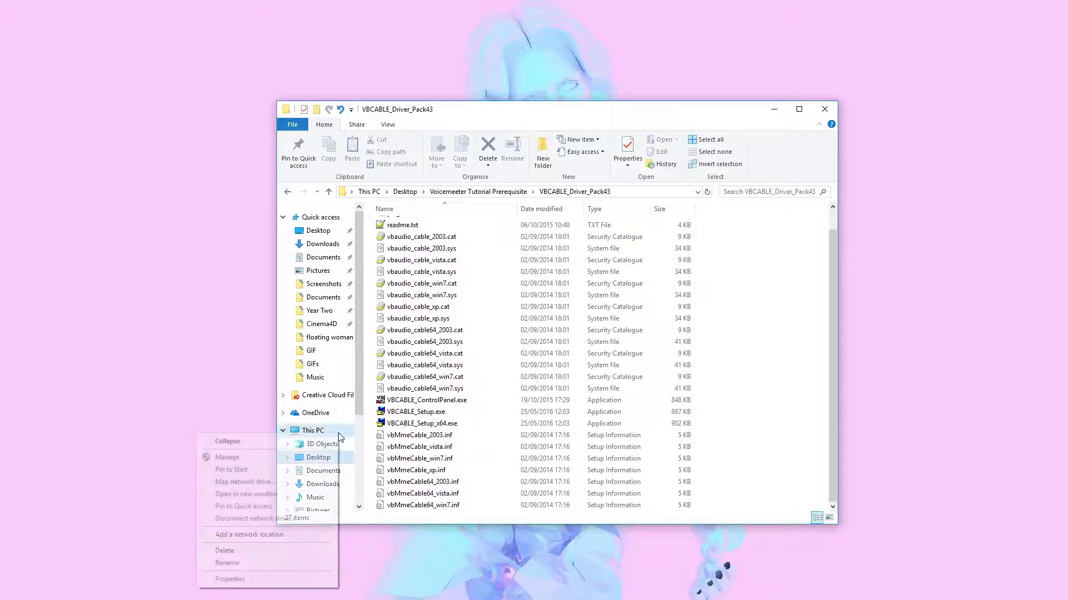
click(288, 580)
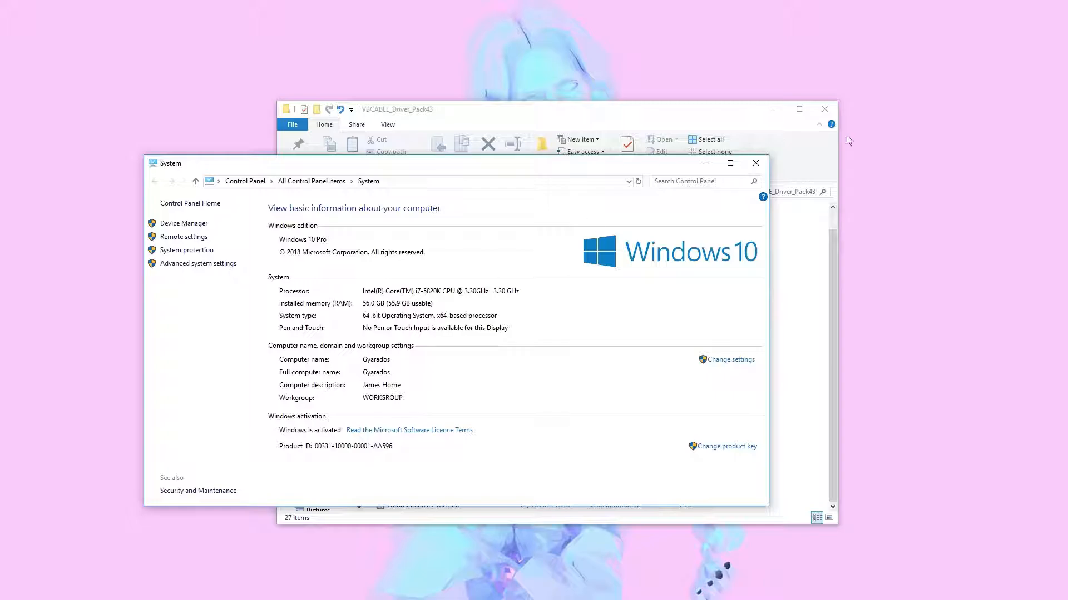
click(766, 167)
Step: Launch VBCABLE_Setup_x64.exe and close its installer, then return to the Voicemeeter Tutorial Prerequisite folder and minimize it
double_click(446, 424)
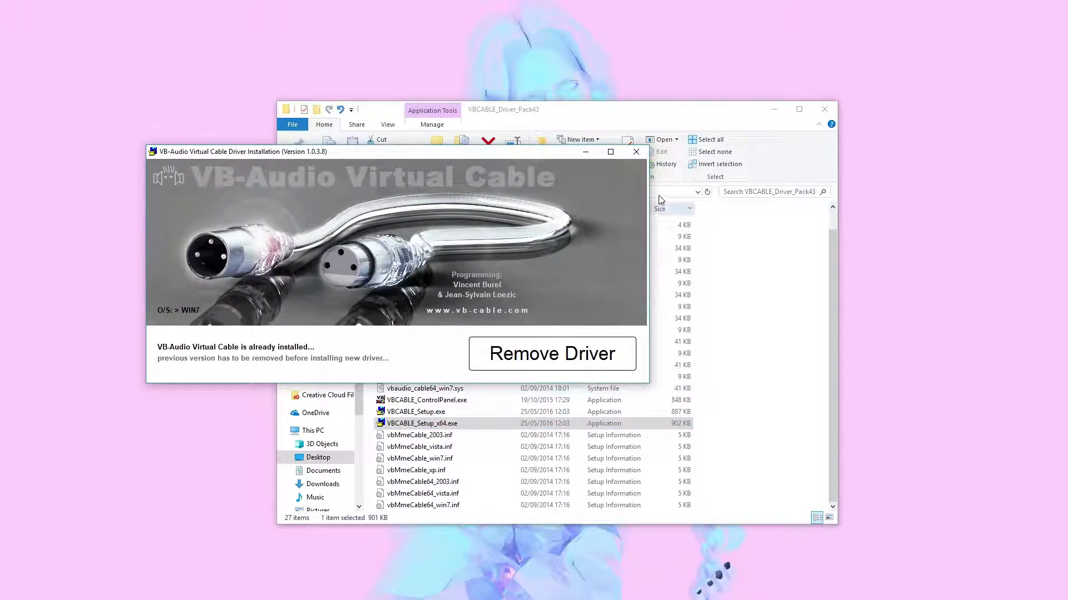
click(637, 152)
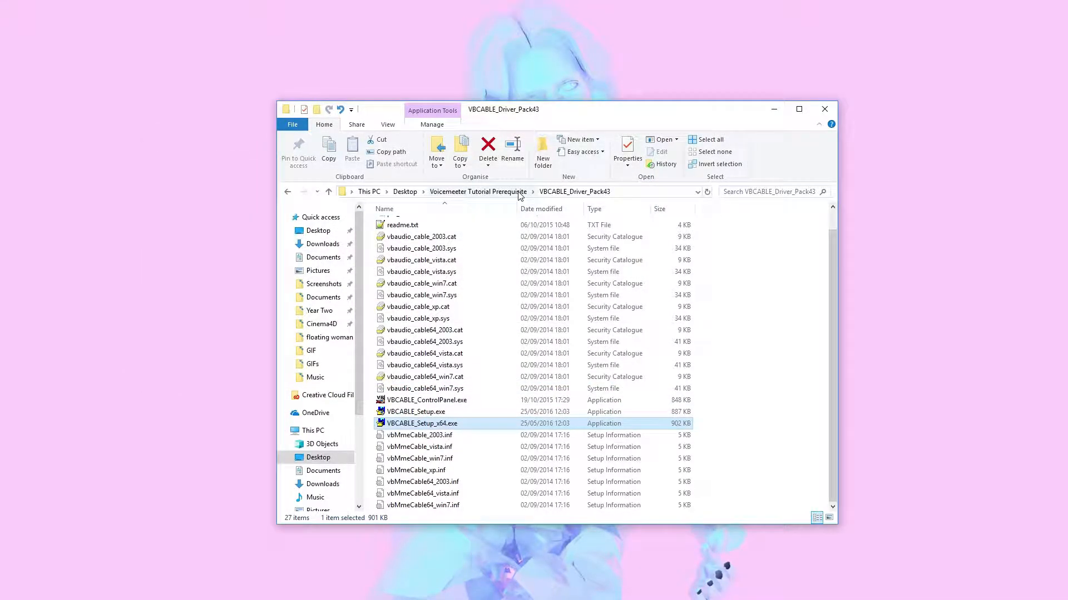
click(497, 192)
mouse_move(485, 280)
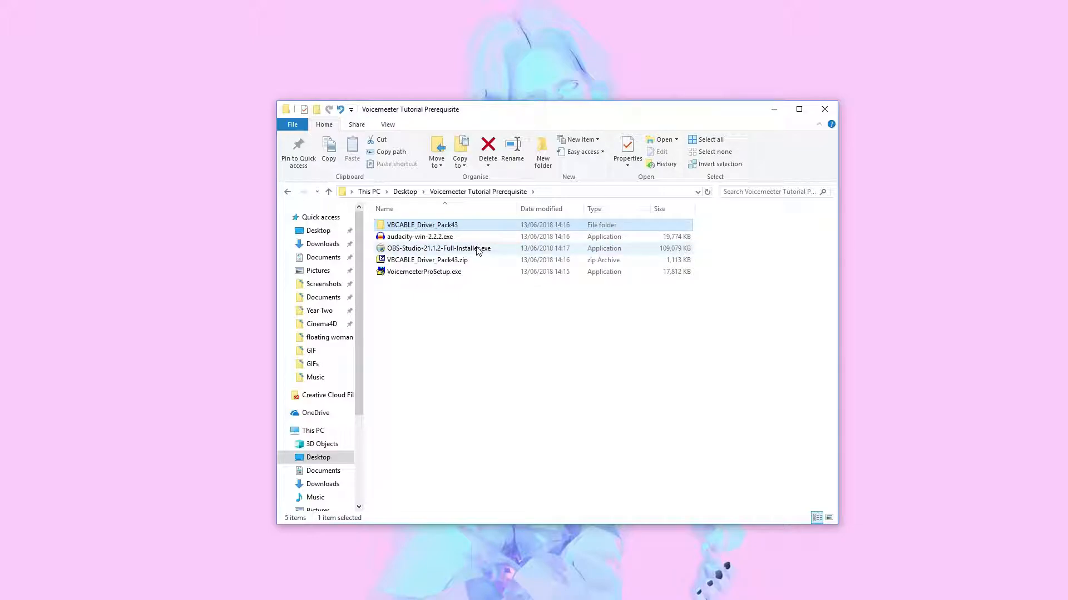
click(777, 115)
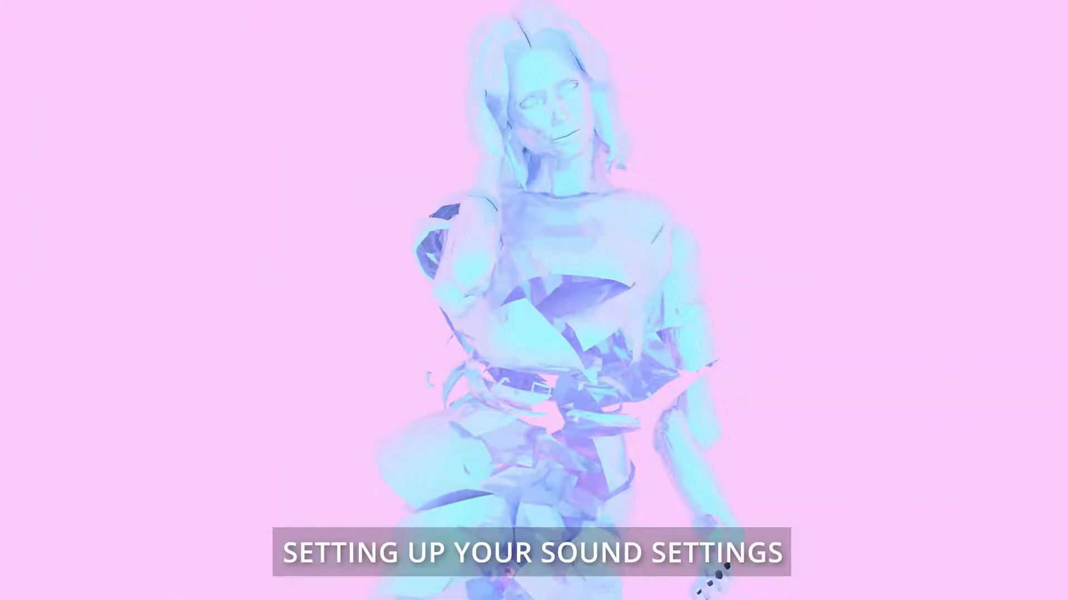
Step: Bring the VoiceMeeter Banana mixer onto the screen and open the Windows Sound dialog beside it
drag(1067, 444, 654, 121)
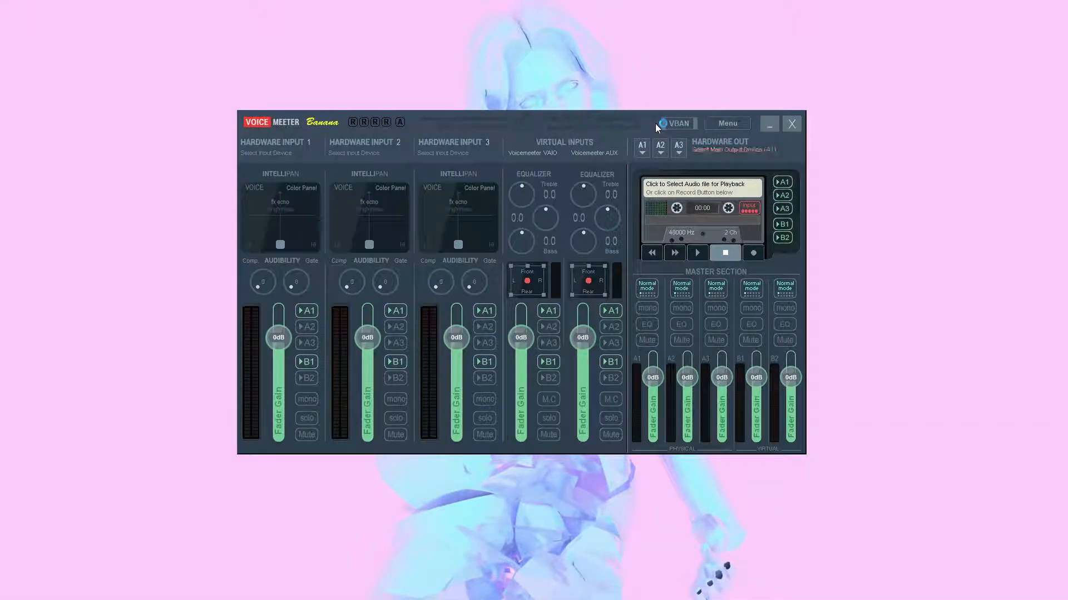
drag(642, 129, 869, 251)
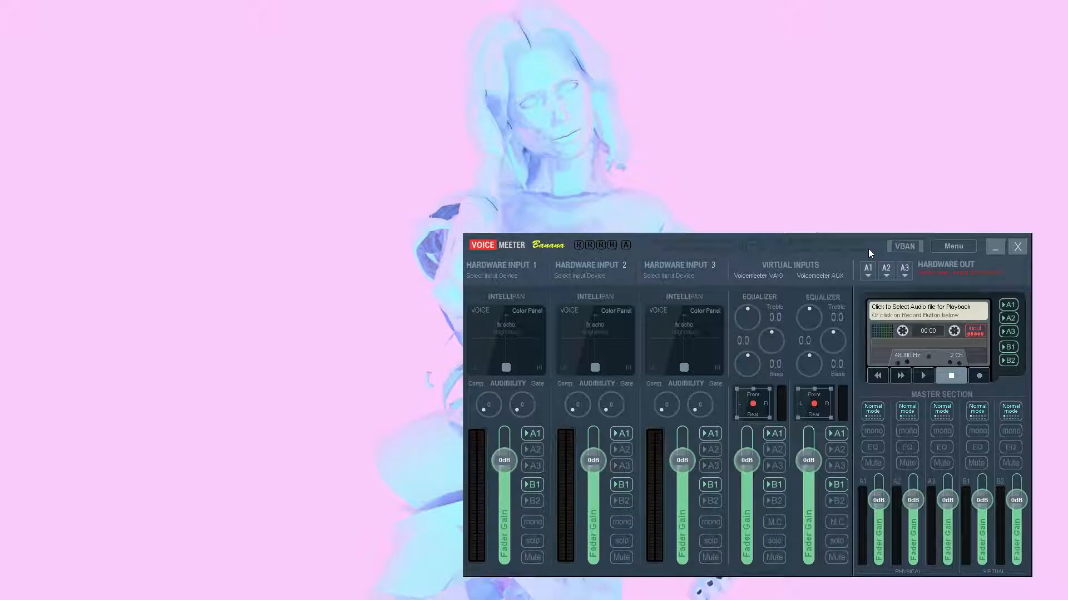
key(super)
text(sound)
key(Return)
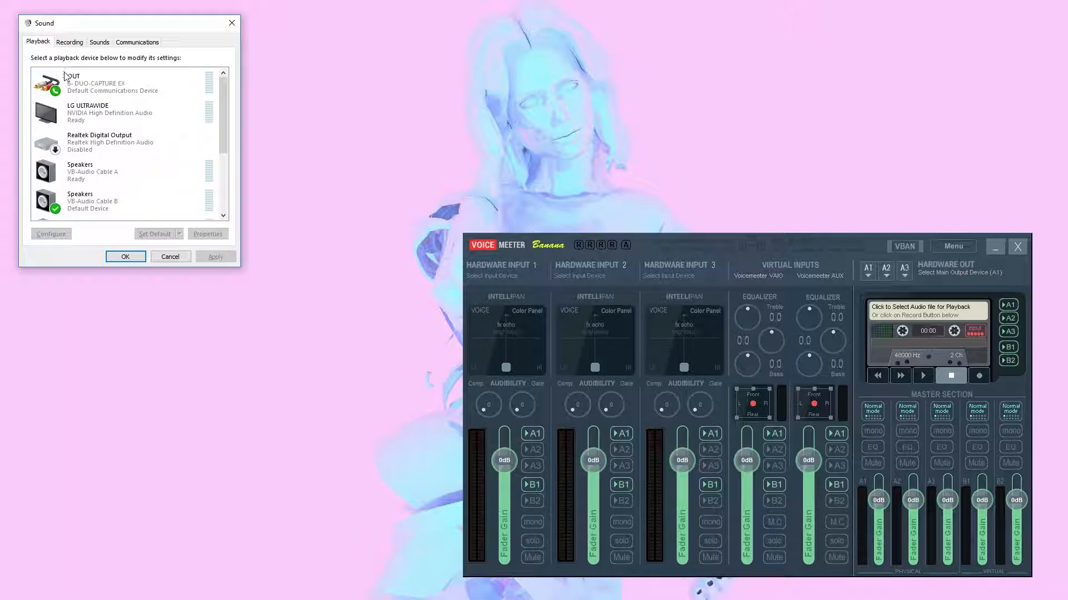
Step: Inspect the playback devices OUT (6- DUO-CAPTURE EX) and Speakers (VB-Audio Cable B) and their default roles
right_click(95, 85)
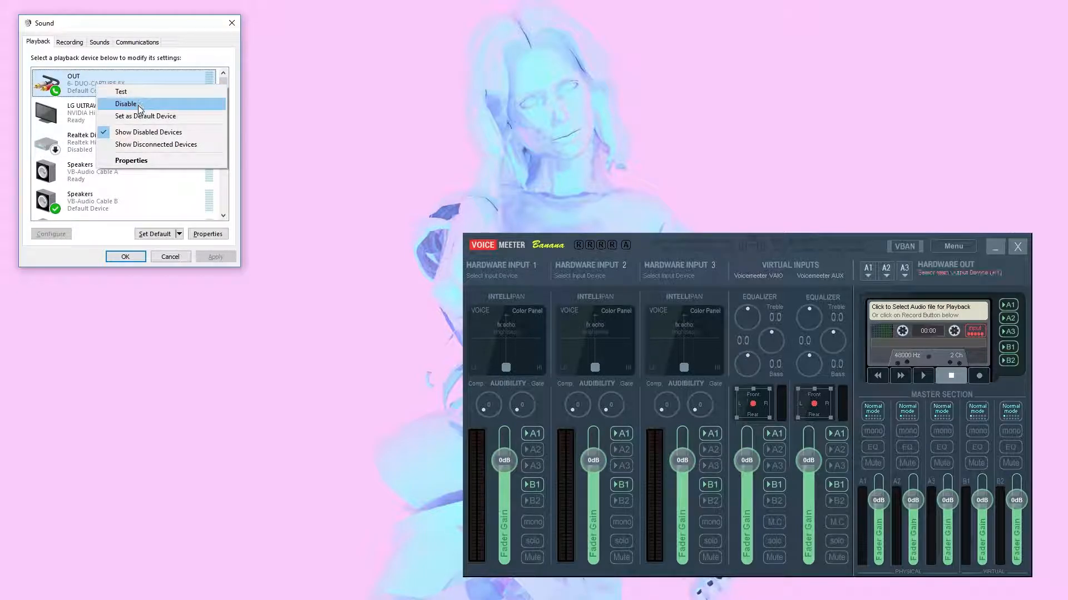
click(80, 95)
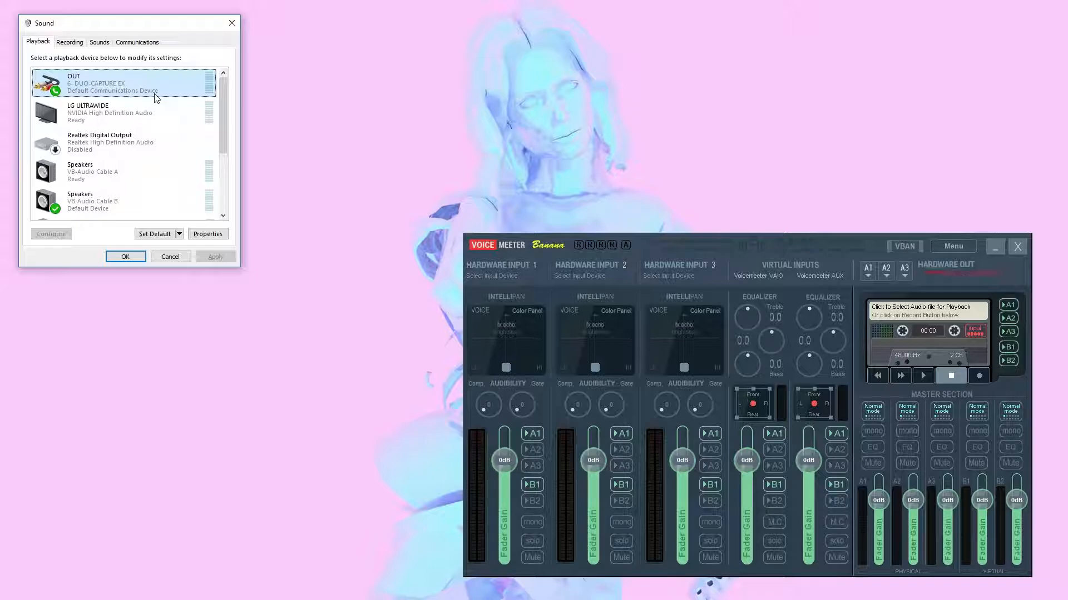
right_click(161, 206)
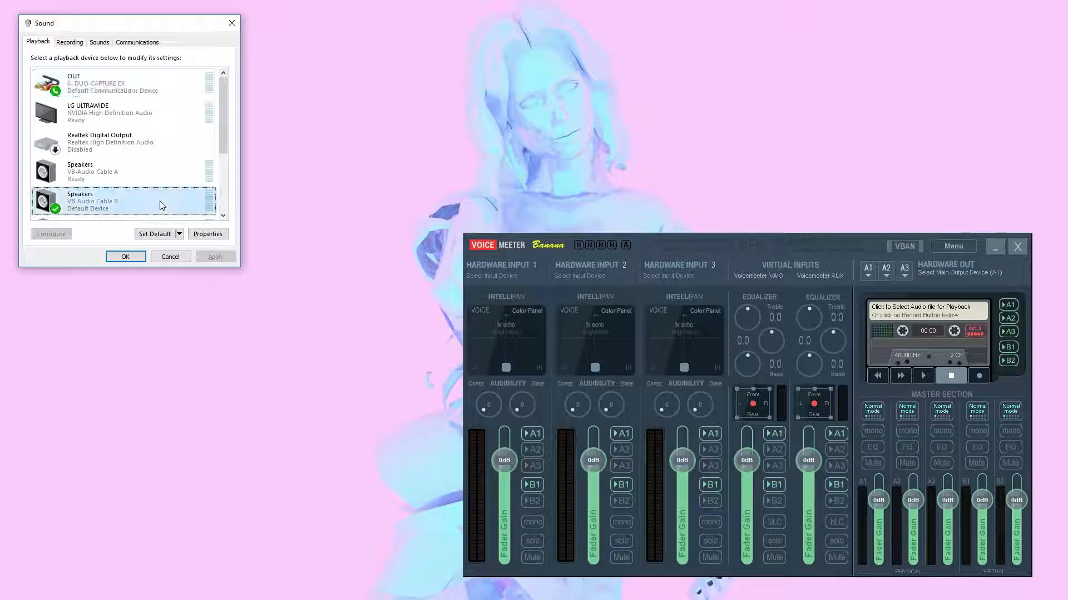
click(115, 202)
Step: Inspect the options of the recording device IN (6- DUO-CAPTURE EX) in the Sound dialog
click(74, 43)
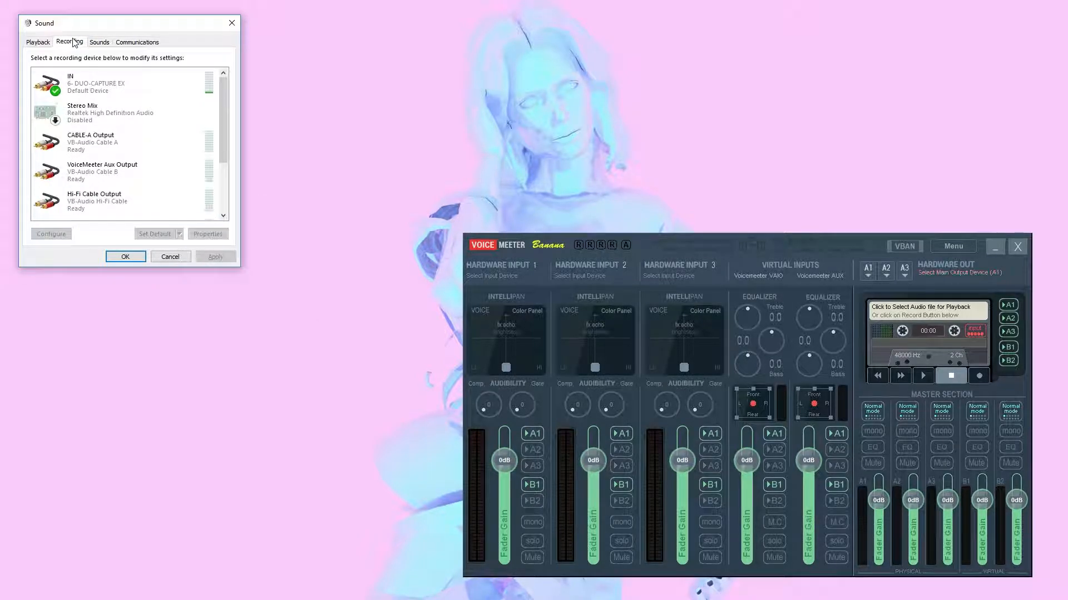
right_click(118, 84)
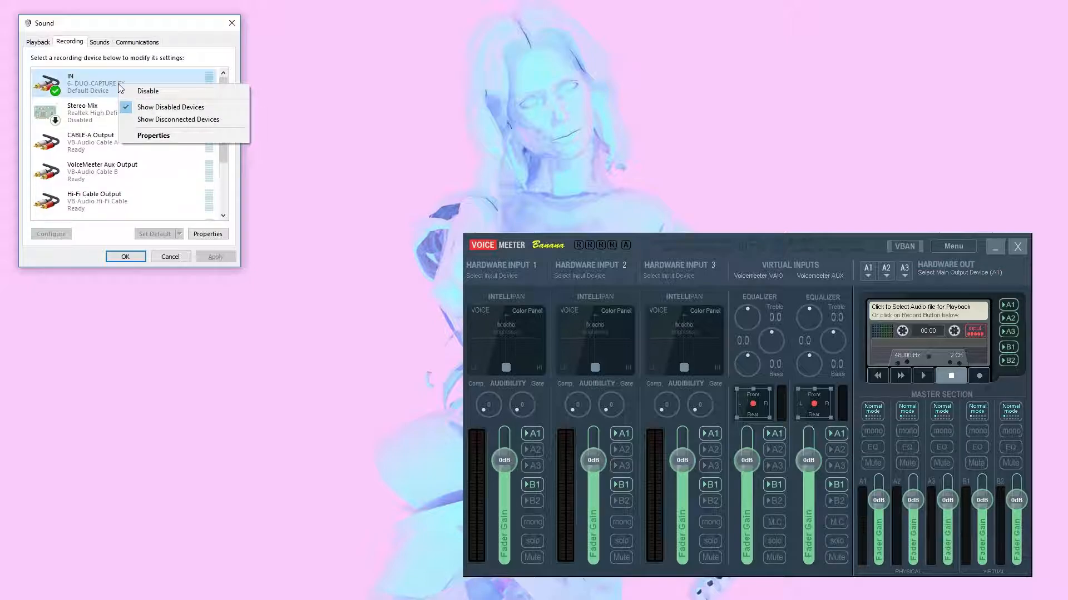
click(108, 85)
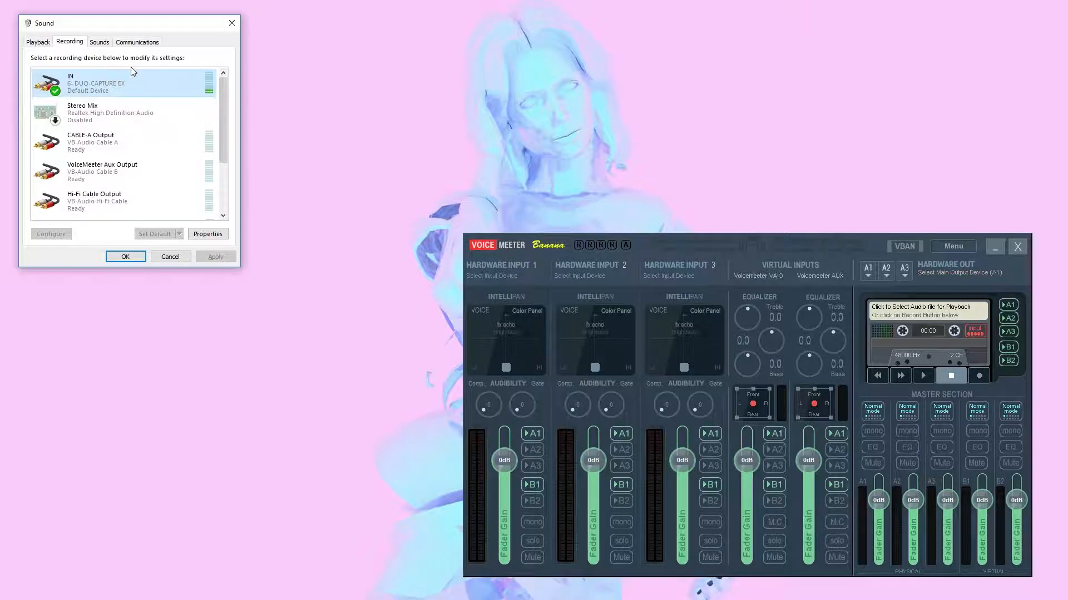
Step: Open the app volume and device preferences from the Sound page of Windows Settings
key(super)
text(settings)
key(Return)
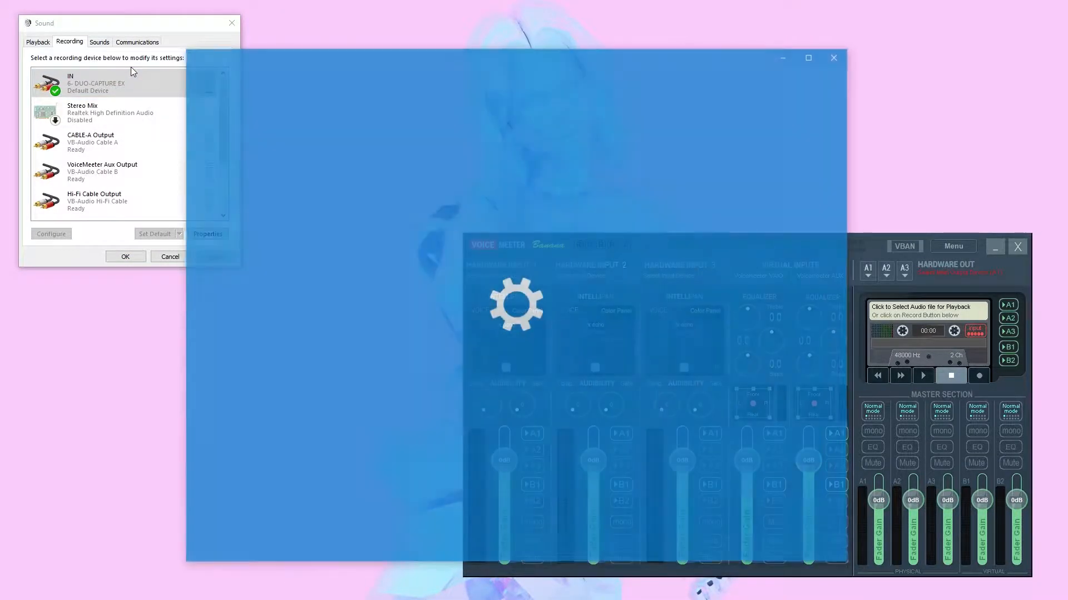
click(324, 181)
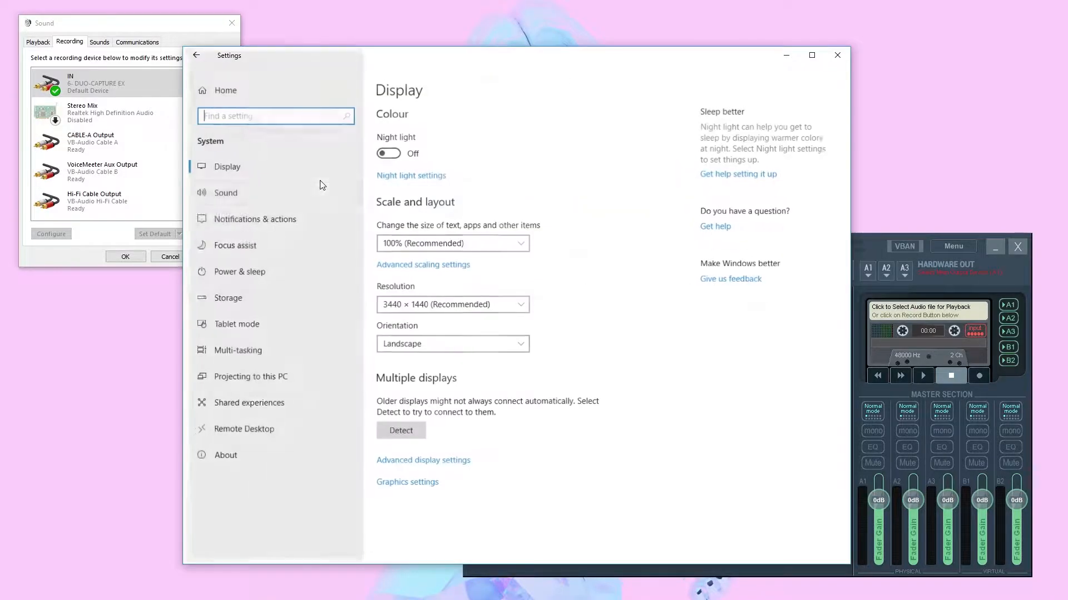
click(301, 193)
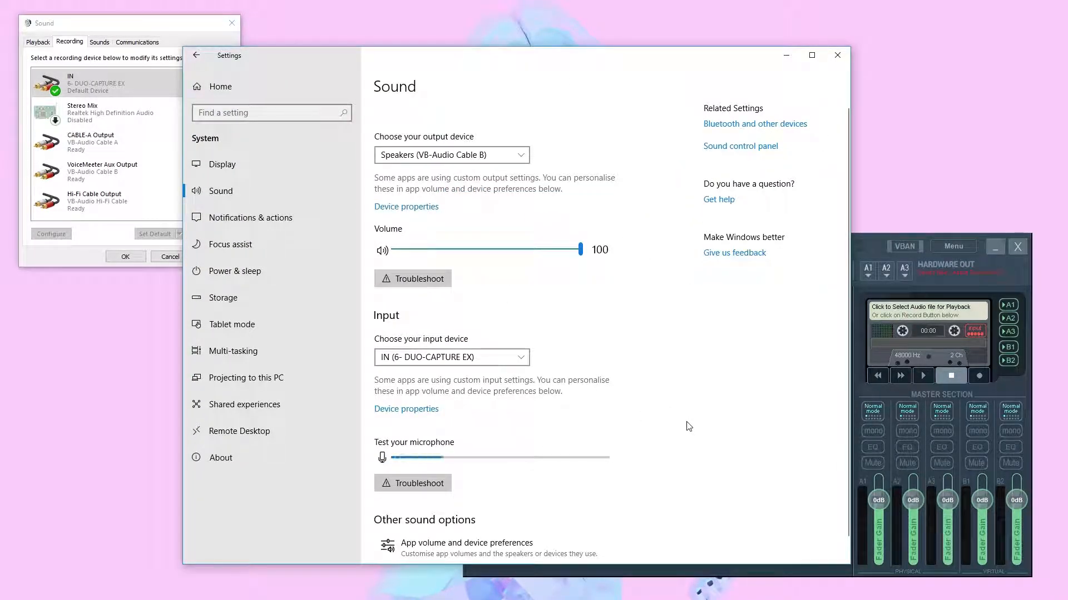
click(718, 147)
click(700, 392)
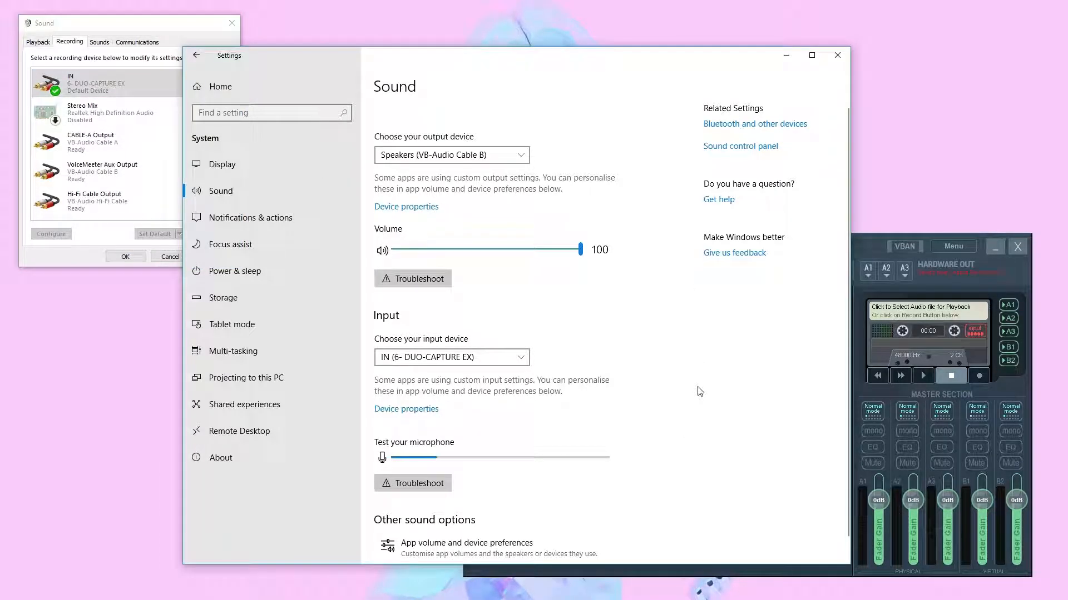
click(565, 554)
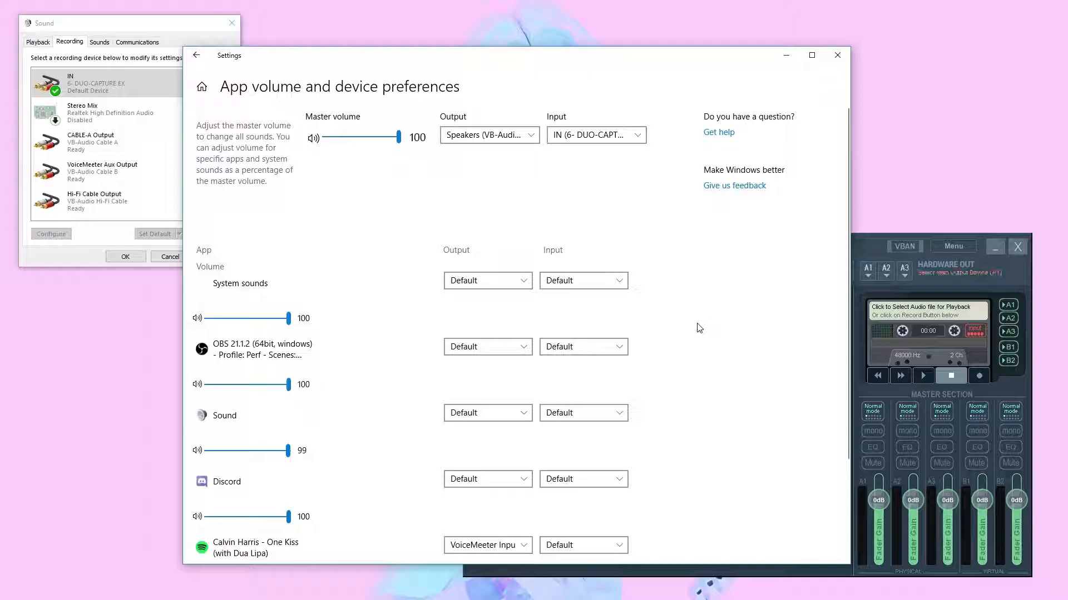
Step: Set Spotify's output device to VoiceMeeter Input (VB-Audio VoiceMeeter VAIO)
scroll(719, 364, down, 2)
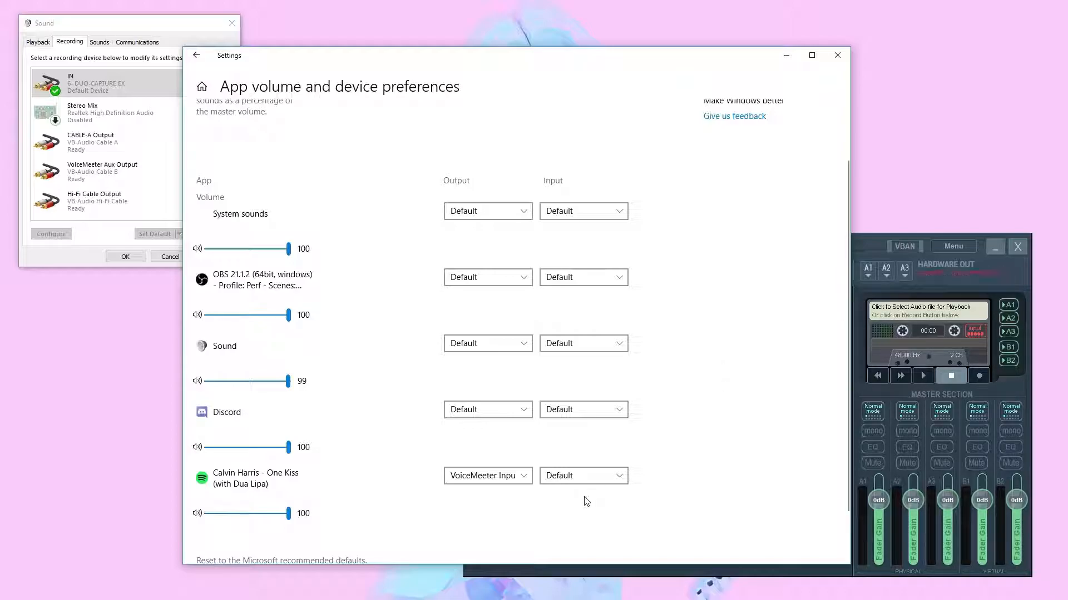
click(484, 477)
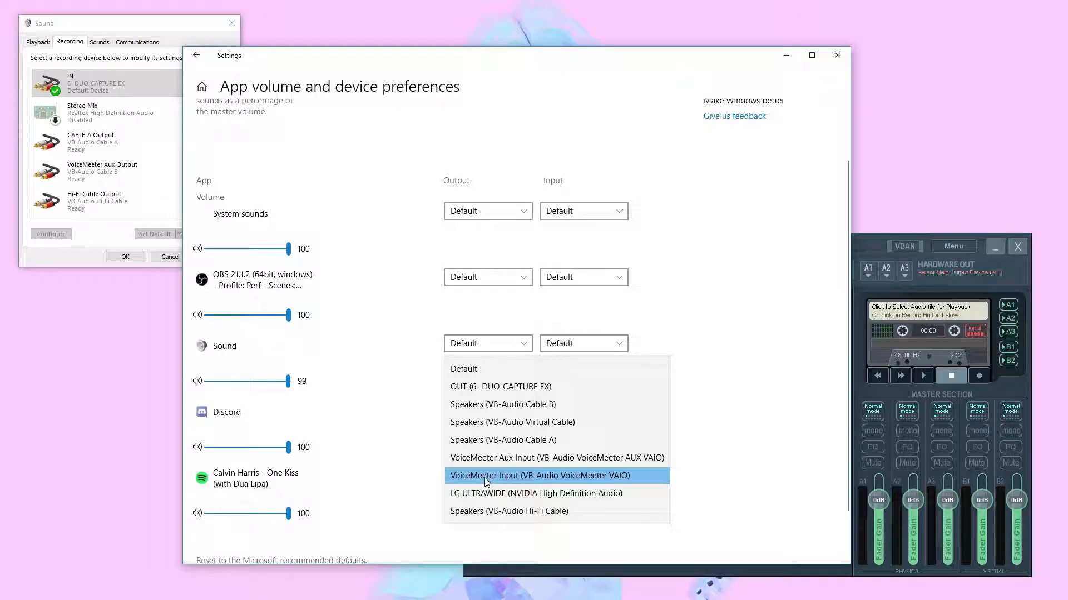
click(625, 477)
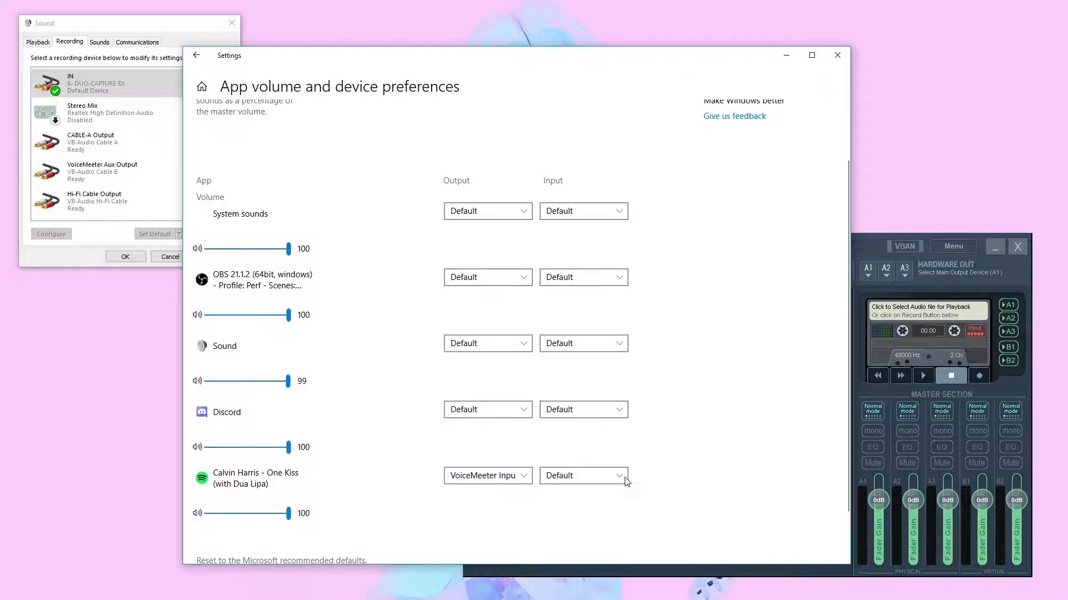
Step: Turn off B1 routing on the Voicemeeter VAIO virtual input, and clear away the Settings and Sound windows
click(879, 251)
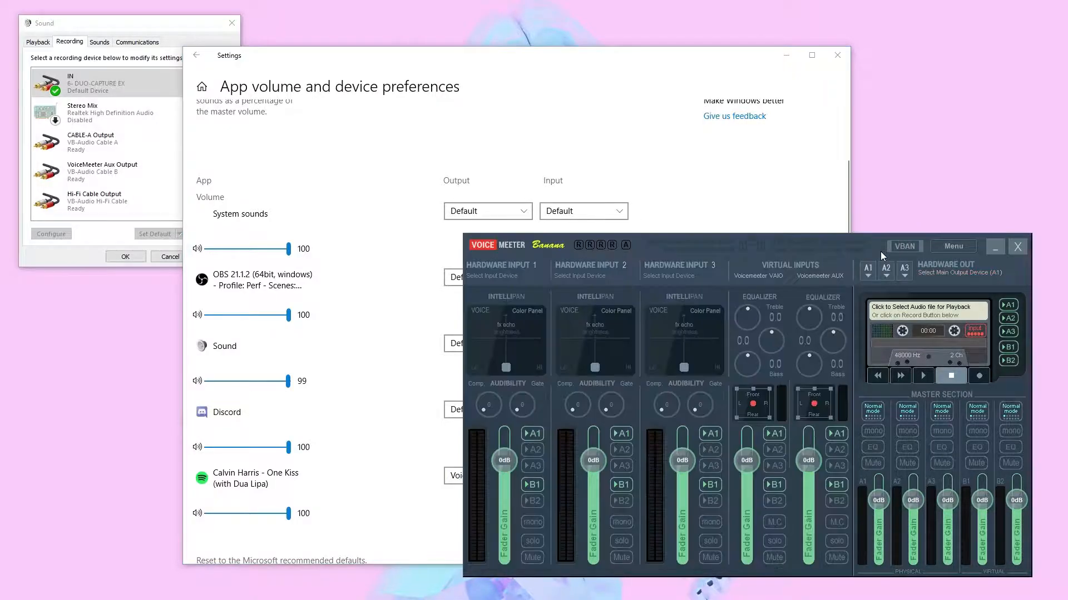
drag(875, 251, 623, 167)
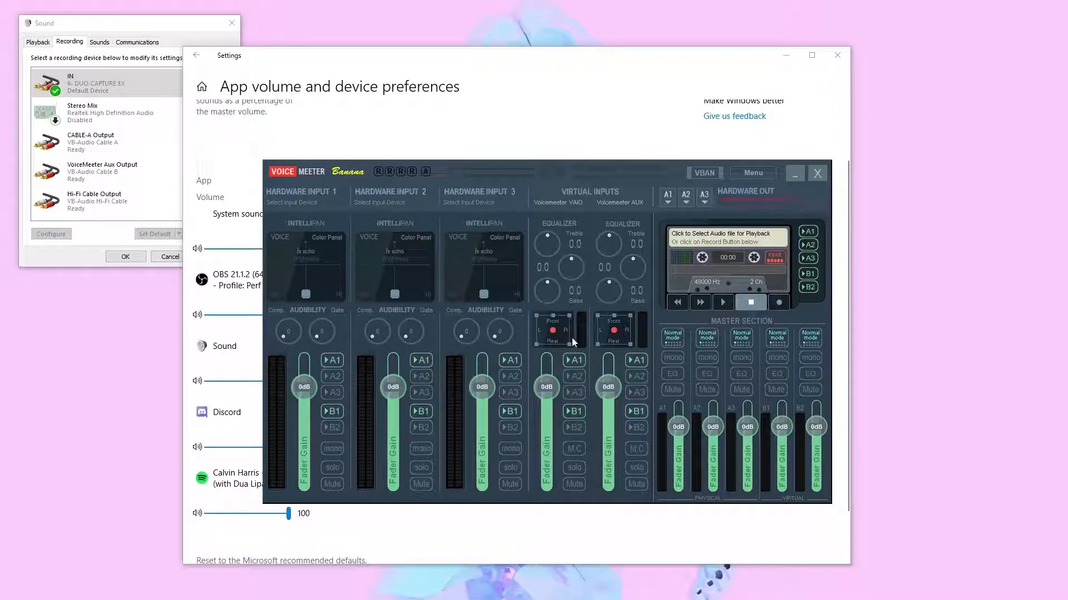
click(573, 412)
click(786, 54)
click(231, 23)
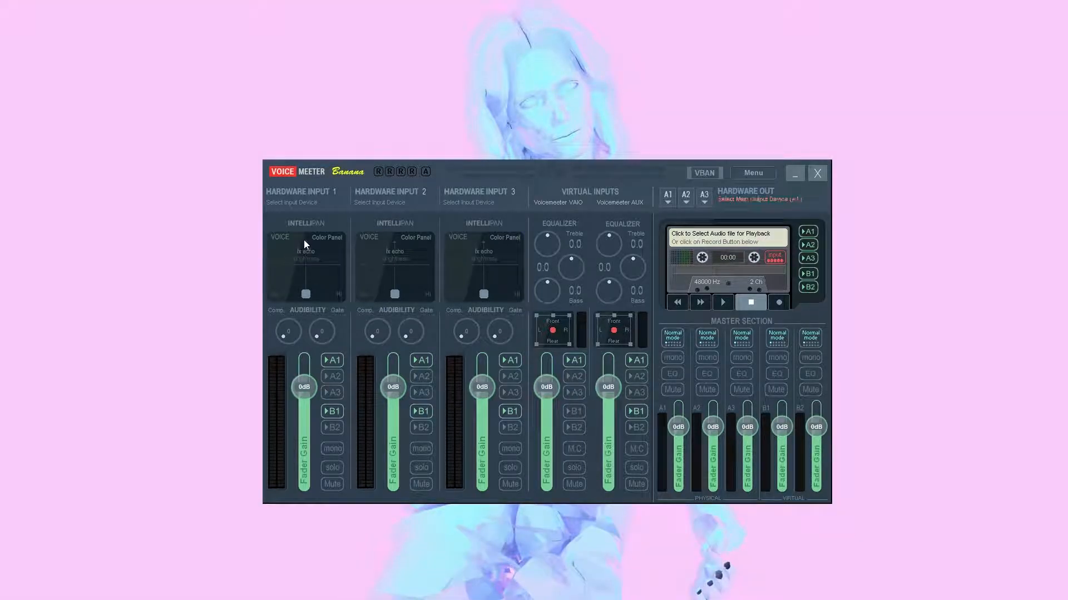
Step: Set Hardware Input 1 to WDM: IN (6- DUO-CAPTURE EX) and Hardware Input 2 to WDM: CABLE-A Output (VB-Audio Cable A)
click(308, 201)
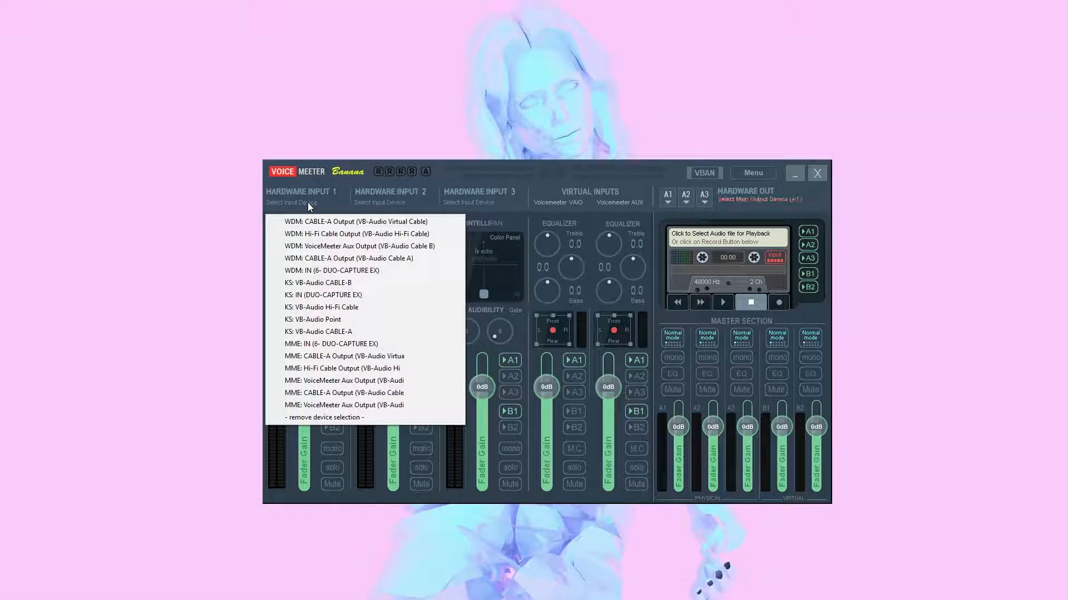
click(310, 270)
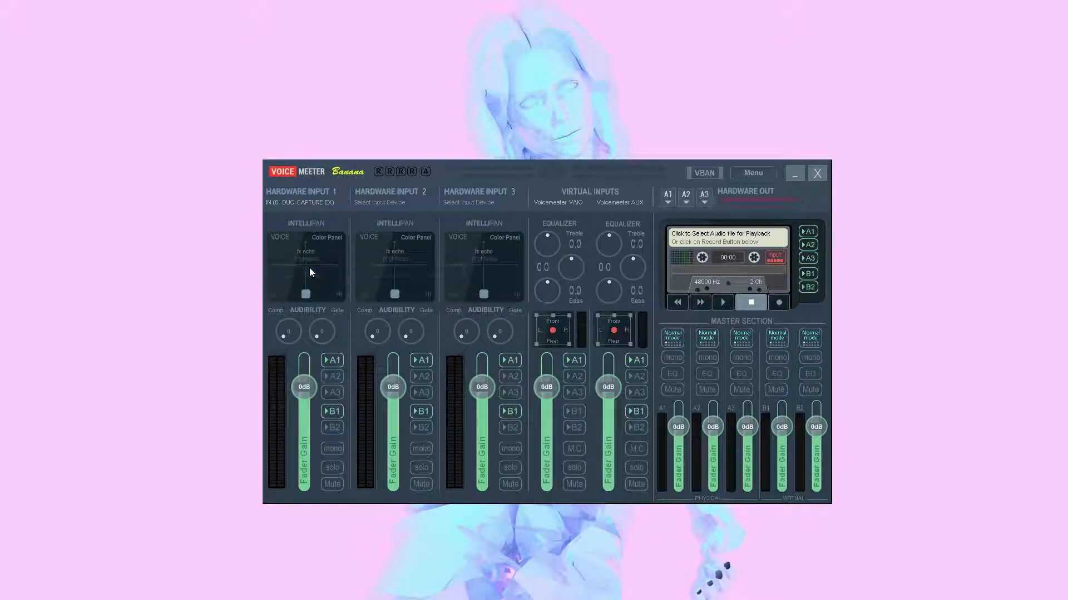
click(395, 195)
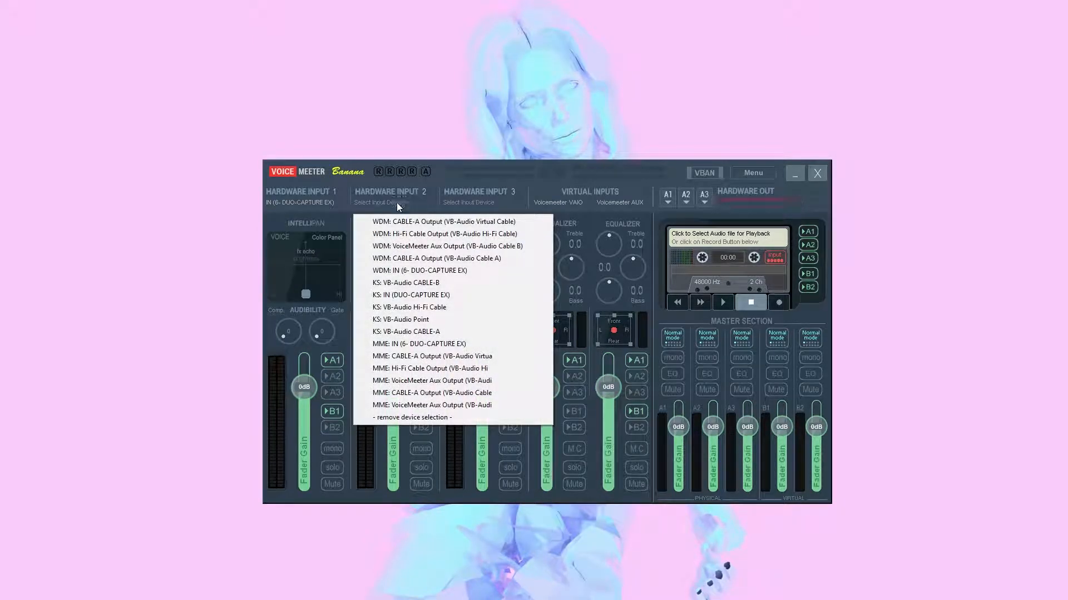
click(423, 260)
Step: Set Hardware Input 3 to WDM: VoiceMeeter Aux Output (VB-Audio Cable B) and hardware output A1 to WDM: OUT (6- DUO-CAPTURE EX)
click(485, 202)
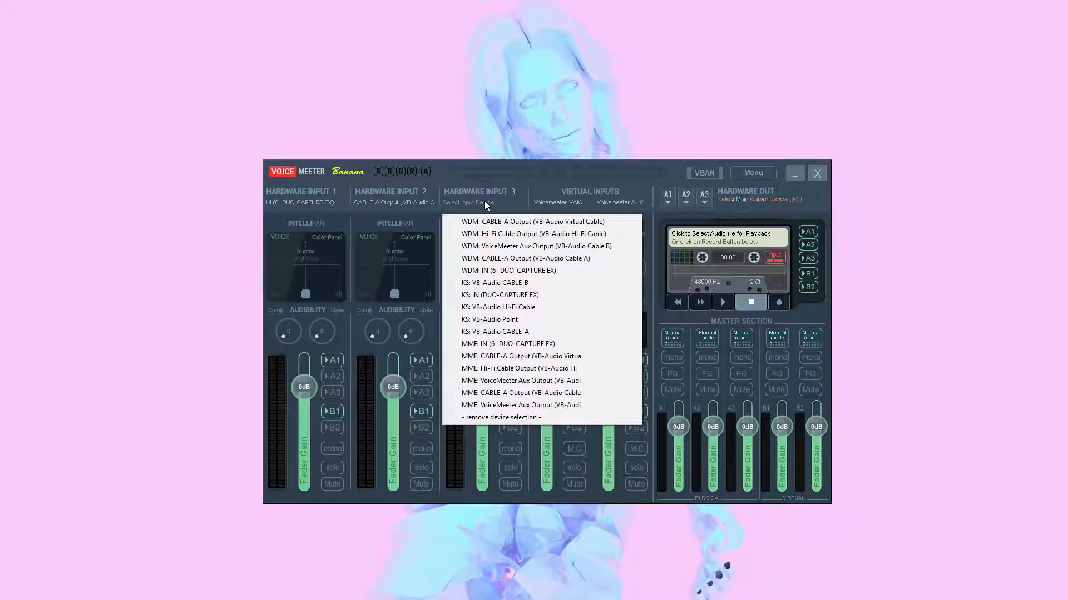
click(579, 246)
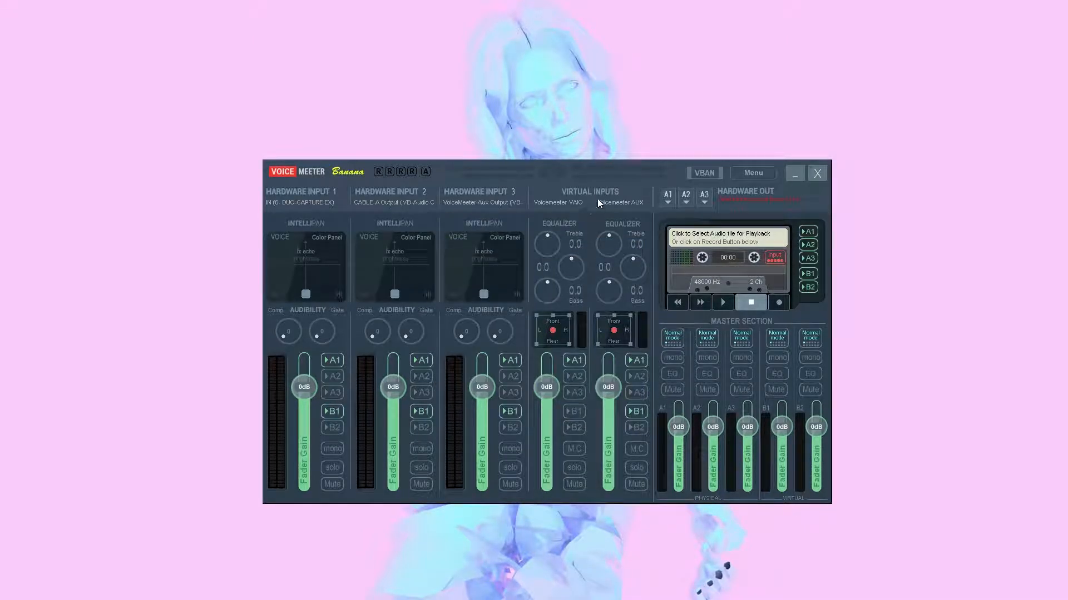
click(669, 199)
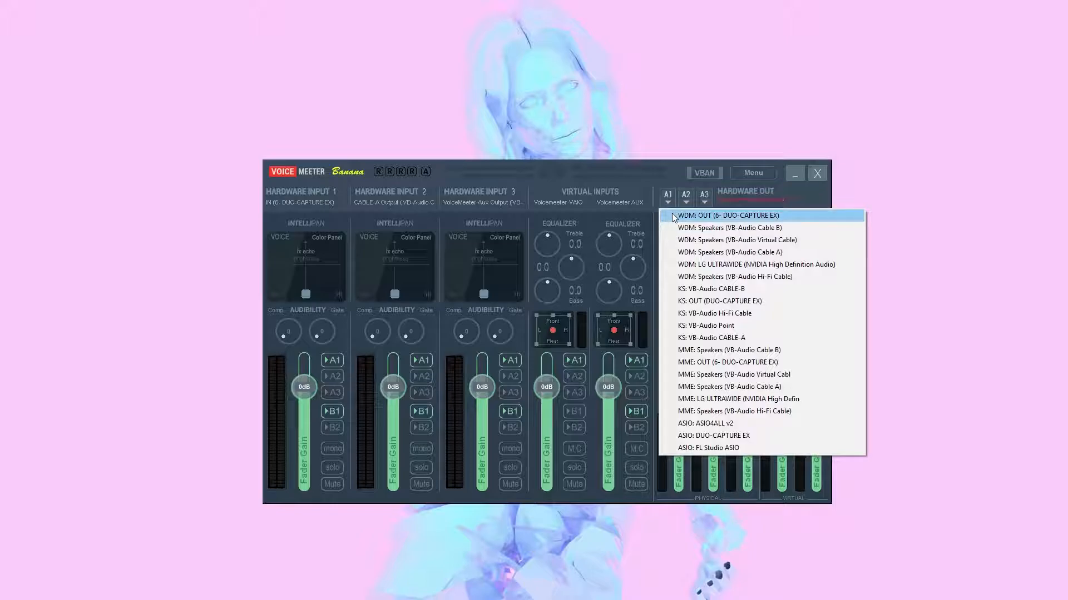
click(673, 216)
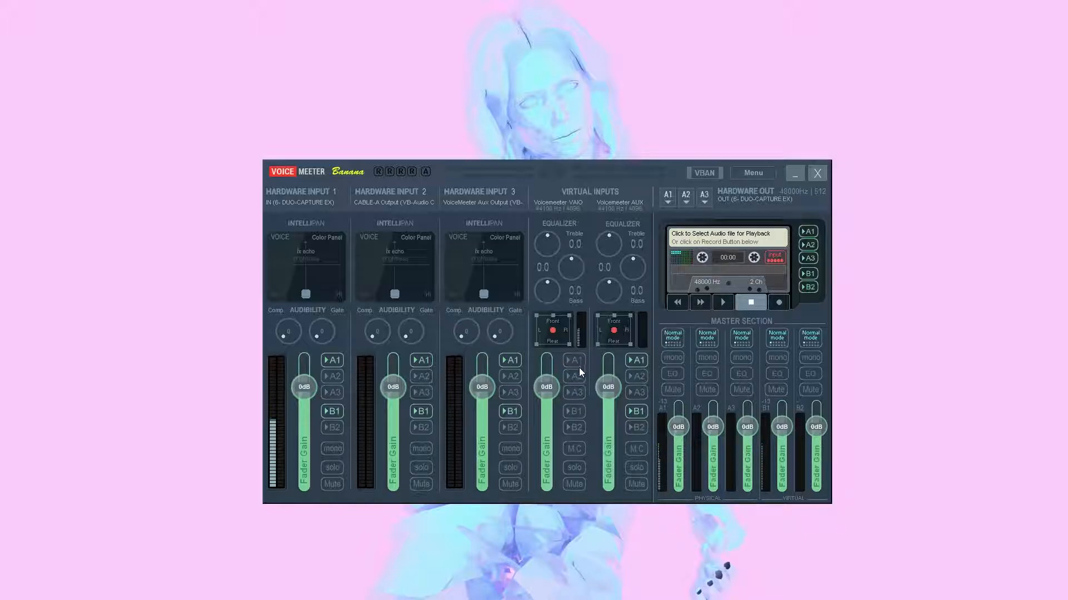
Step: Route Hardware Input 1 to B2 instead of A1, keeping B1, and make Hardware Inputs 1 and 2 mono
click(339, 361)
click(327, 449)
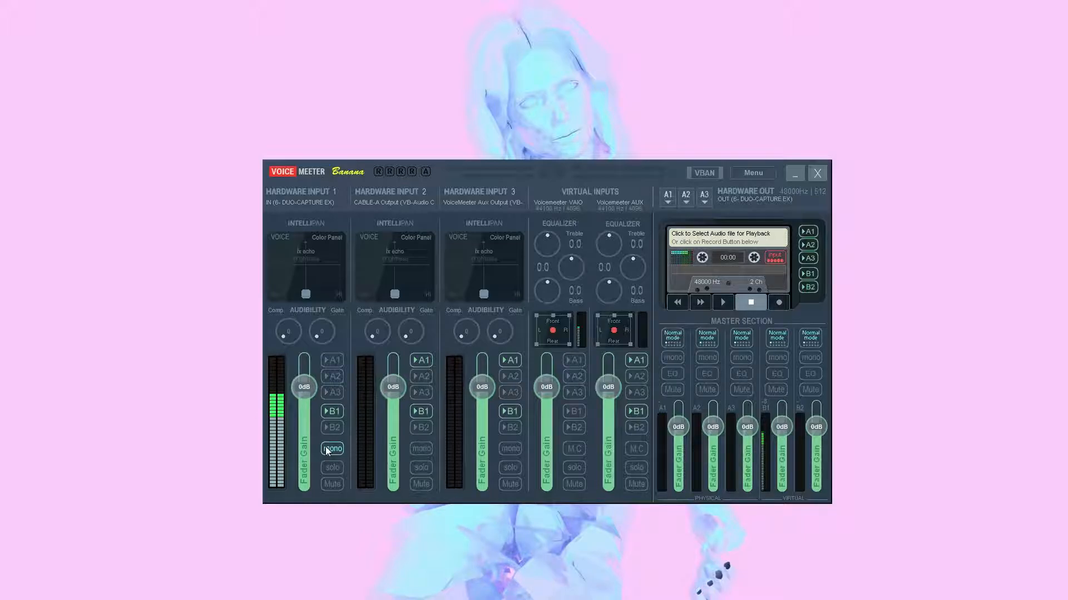
click(419, 449)
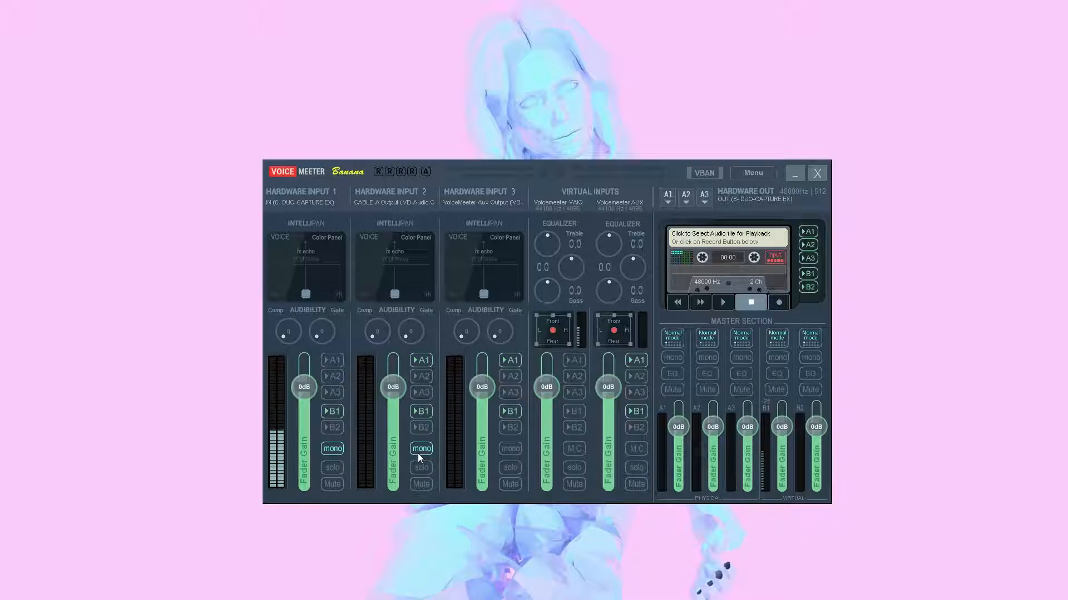
click(333, 427)
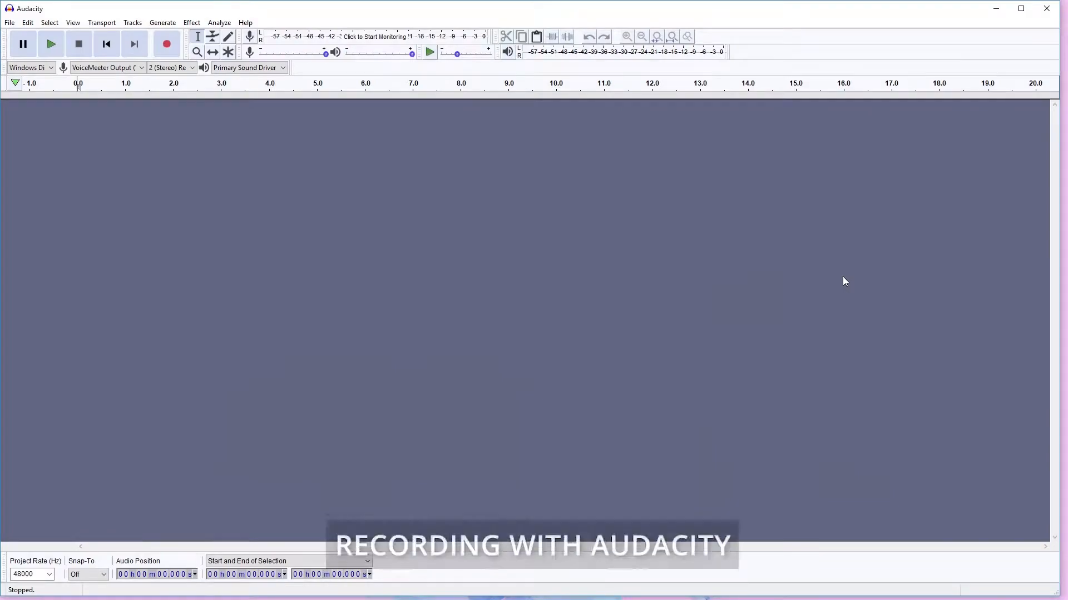
Step: Select VoiceMeeter Output as the recording device in Audacity
click(114, 68)
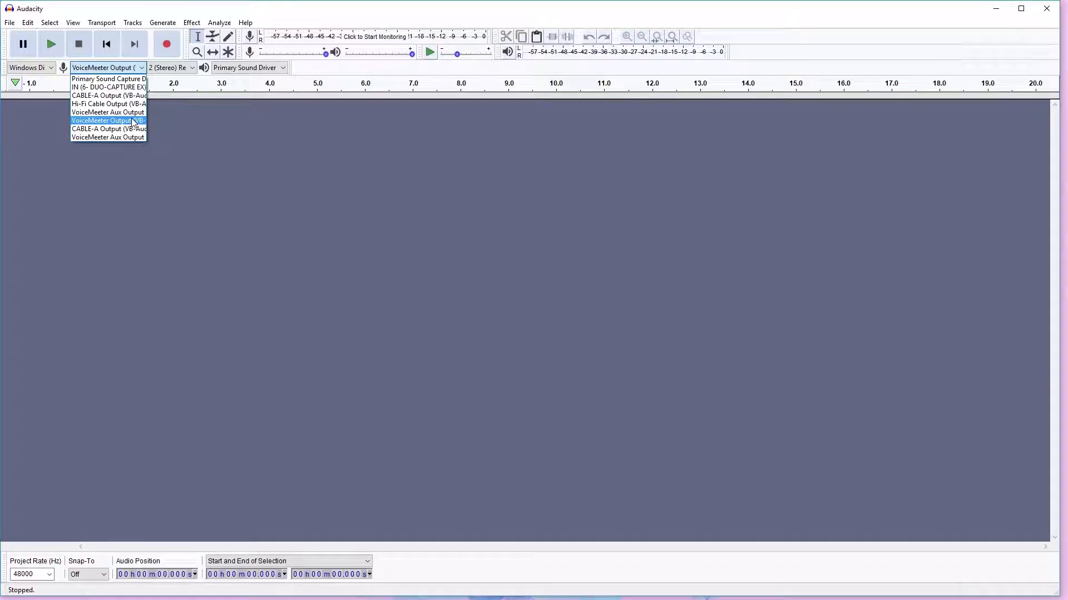
click(133, 120)
click(105, 68)
click(143, 122)
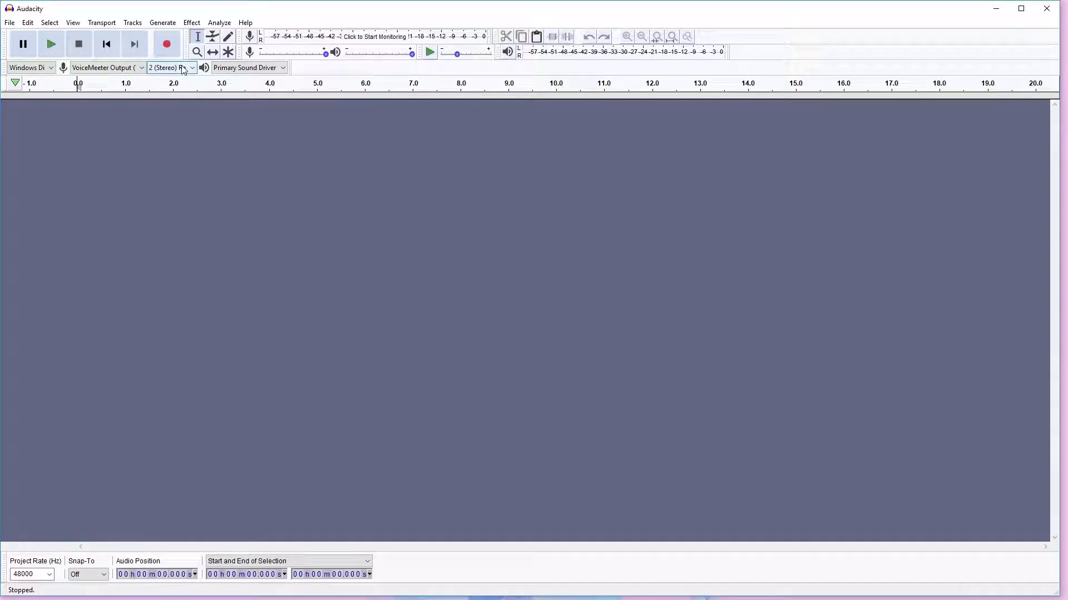
Step: Start a test recording in Audacity and place the VoiceMeeter window below the recorded track
click(167, 45)
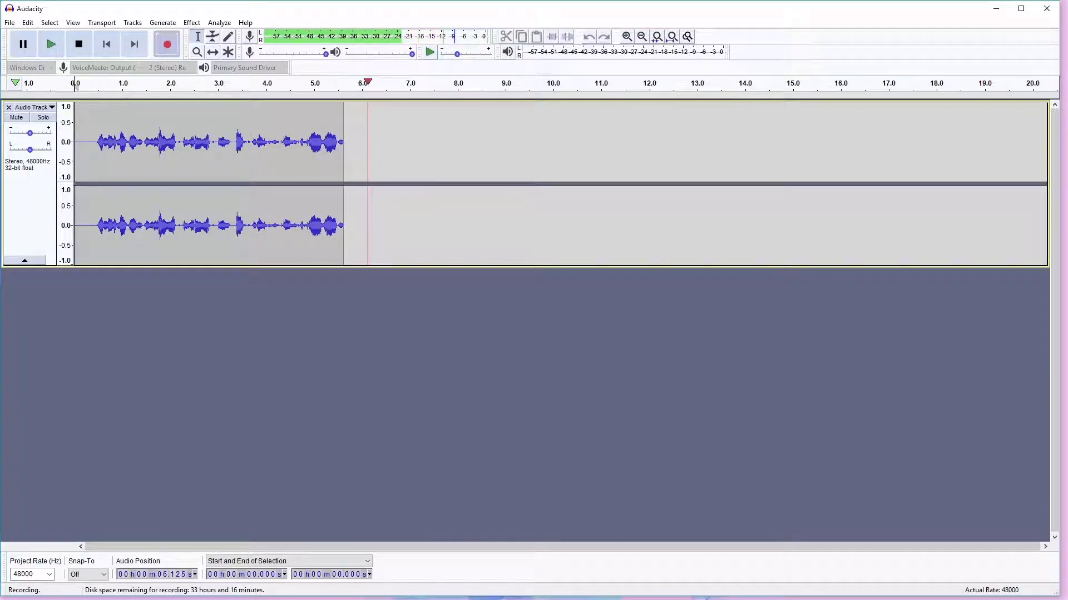
key(alt+Tab)
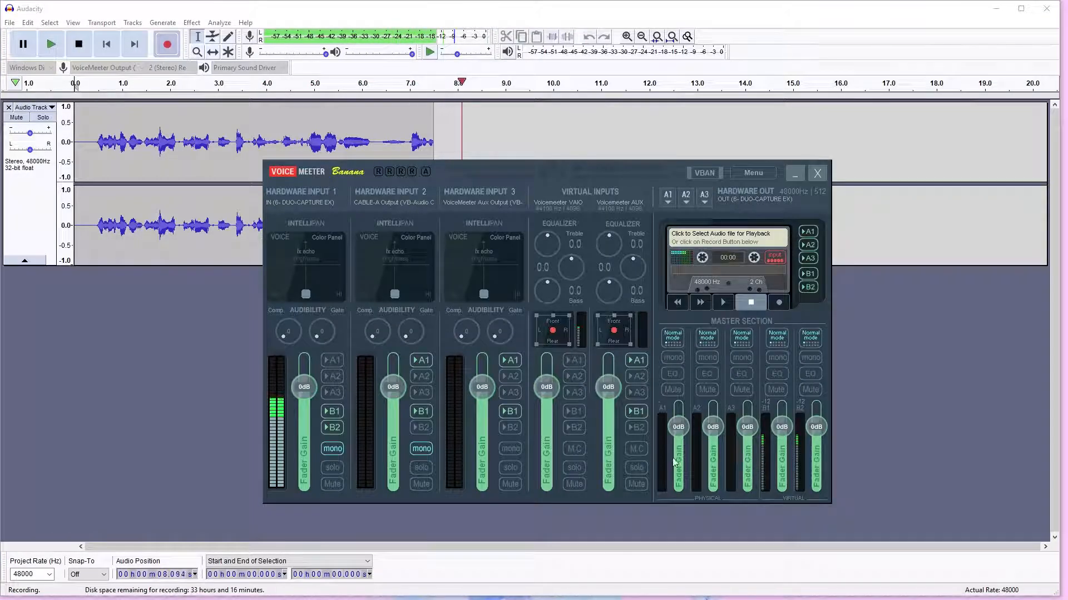
drag(618, 170, 876, 308)
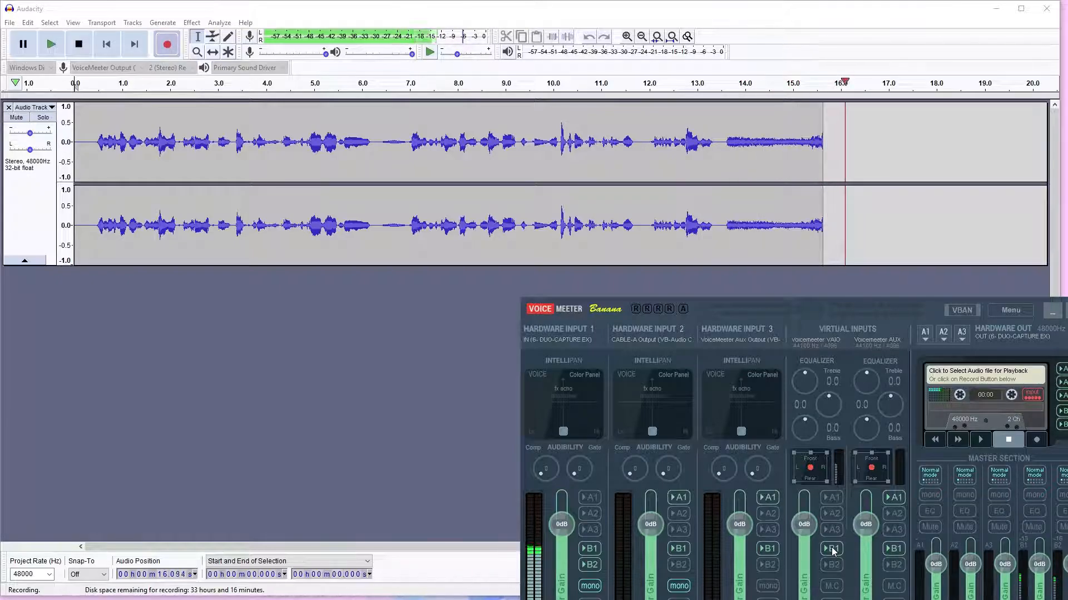
Step: Lower the Voicemeeter VAIO fader to about -2.3 dB, reset it to 0 dB, and turn off its B1 routing
mouse_move(810, 526)
mouse_down()
mouse_move(809, 566)
mouse_move(810, 533)
mouse_up()
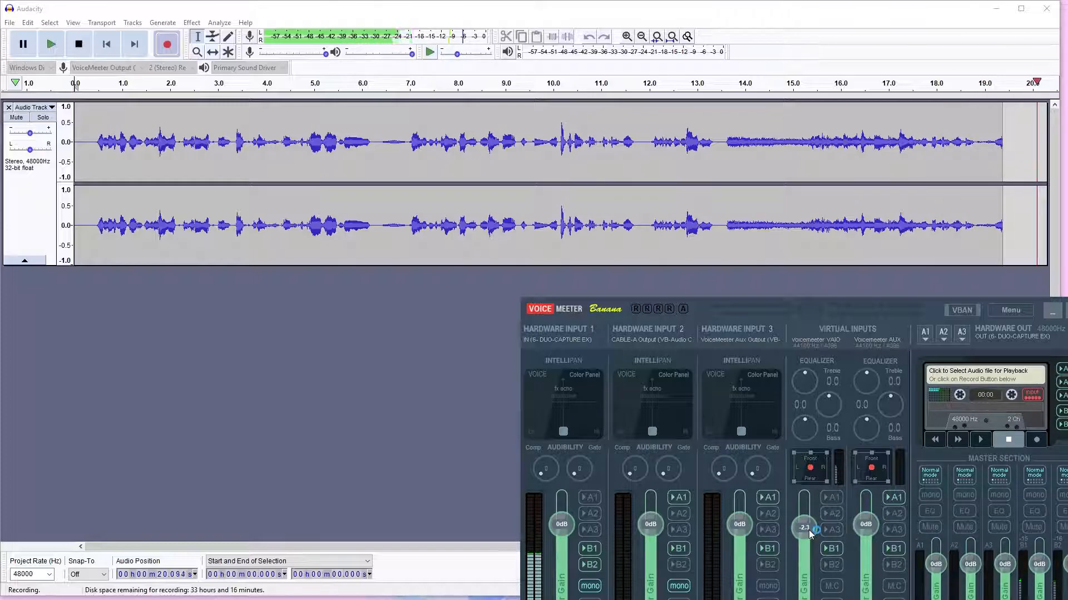
double_click(808, 529)
click(836, 552)
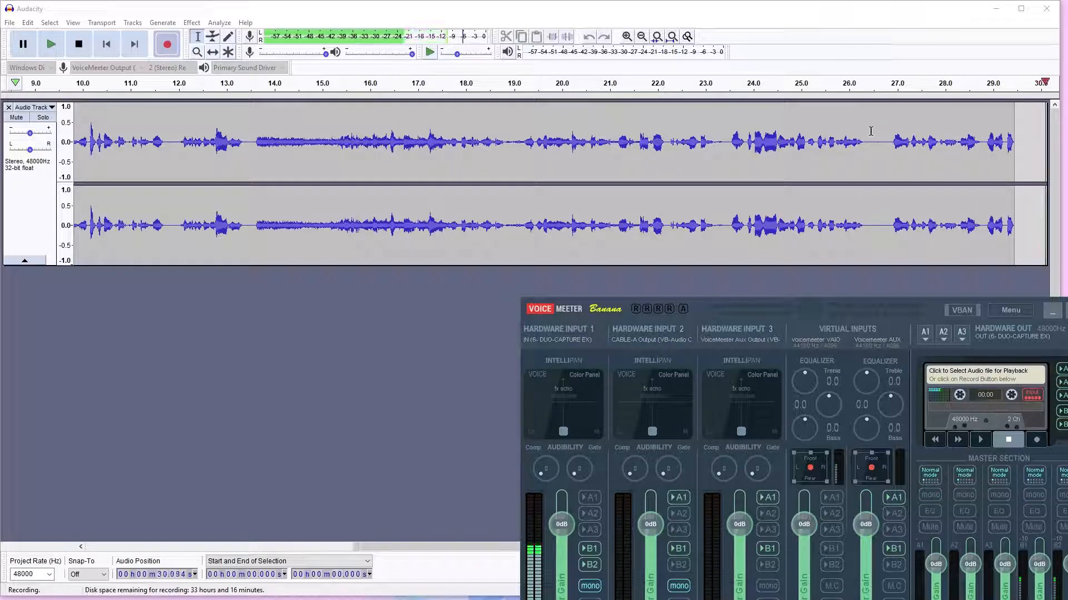
Step: End the test recording and close Audacity
click(1041, 10)
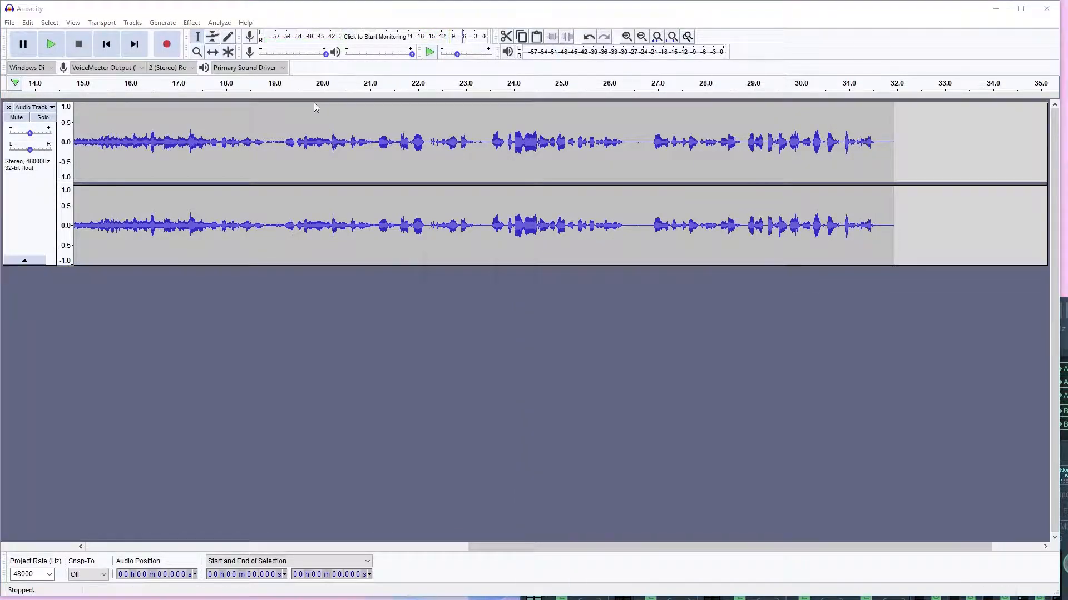
click(573, 303)
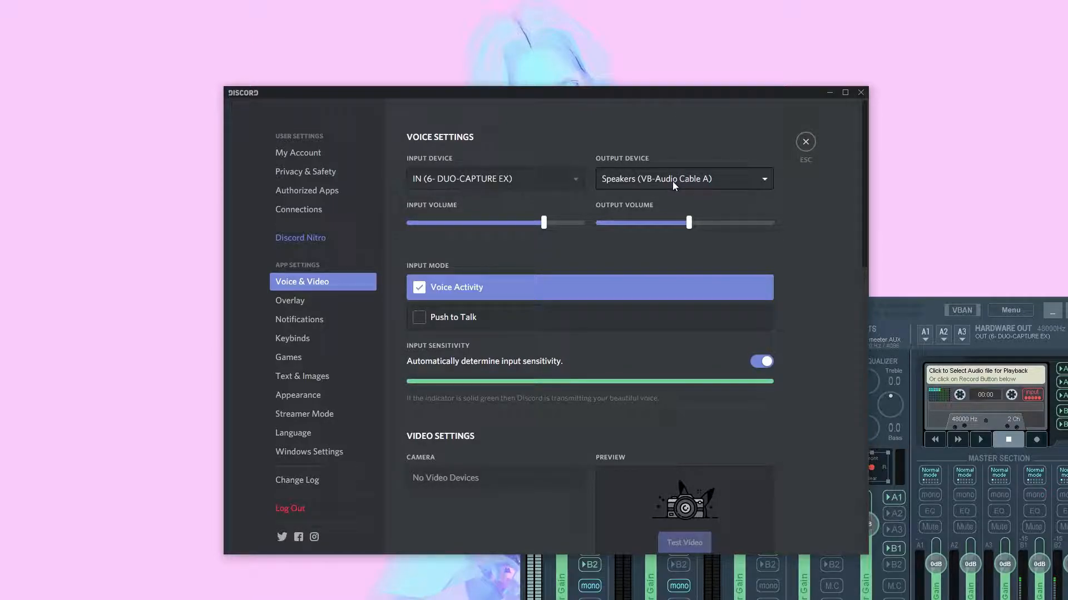
Step: Clear away the Discord and Skype windows, and minimize VoiceMeeter after moving it back to the middle of the desktop
click(829, 93)
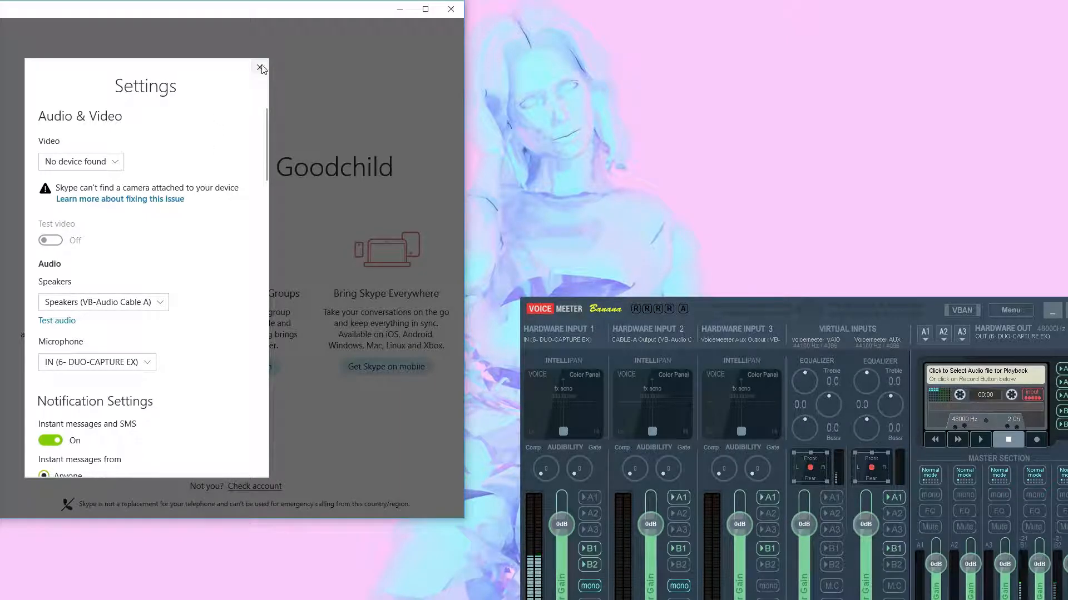
click(451, 9)
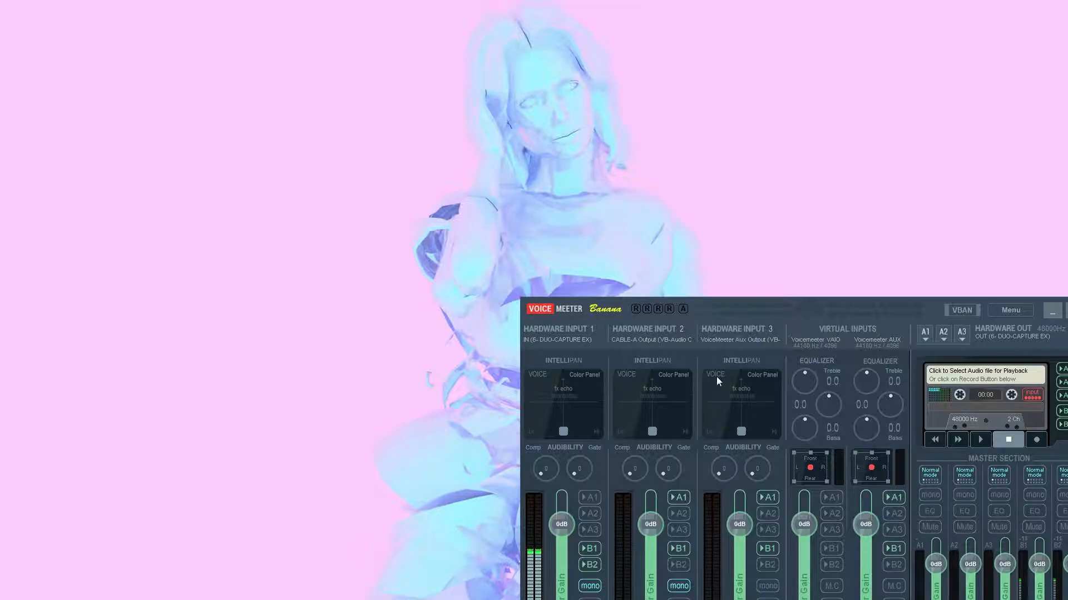
drag(769, 318, 519, 109)
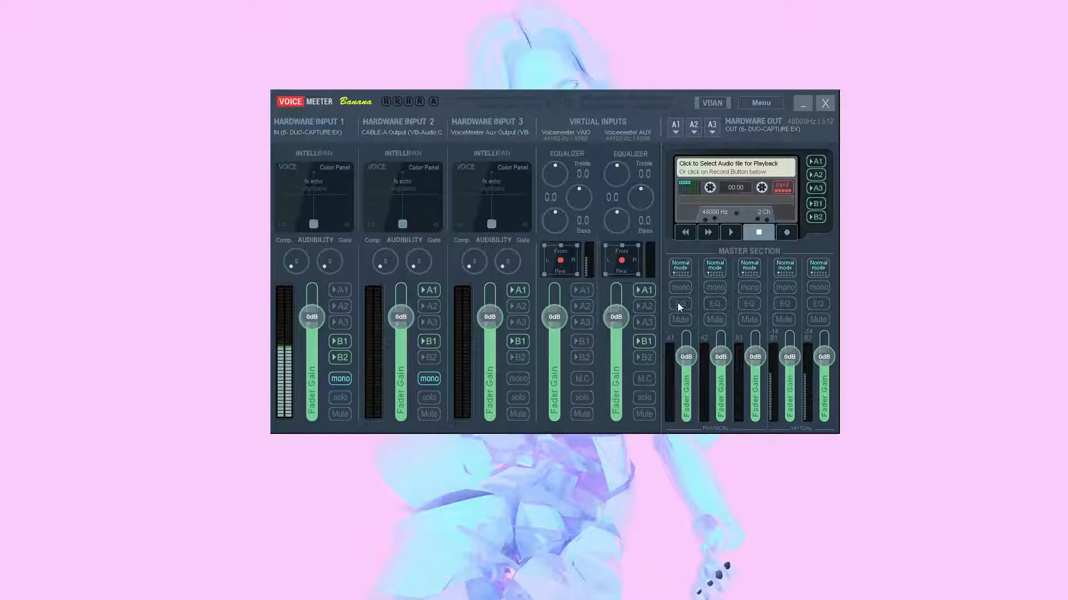
click(802, 104)
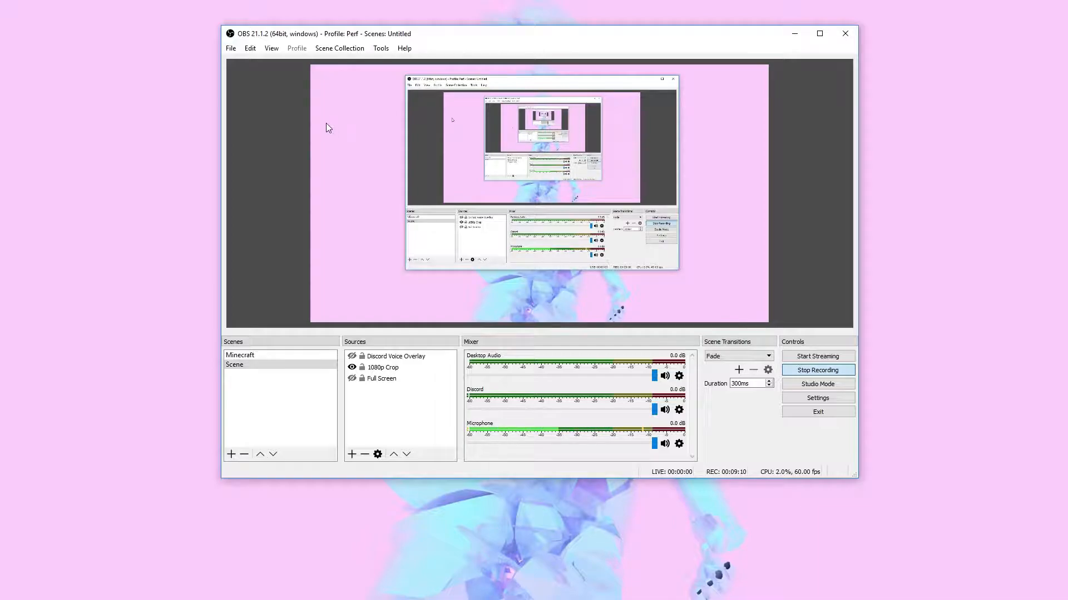
Step: Open the OBS settings and examine the desktop and microphone device assignments in the audio settings
click(230, 48)
click(247, 88)
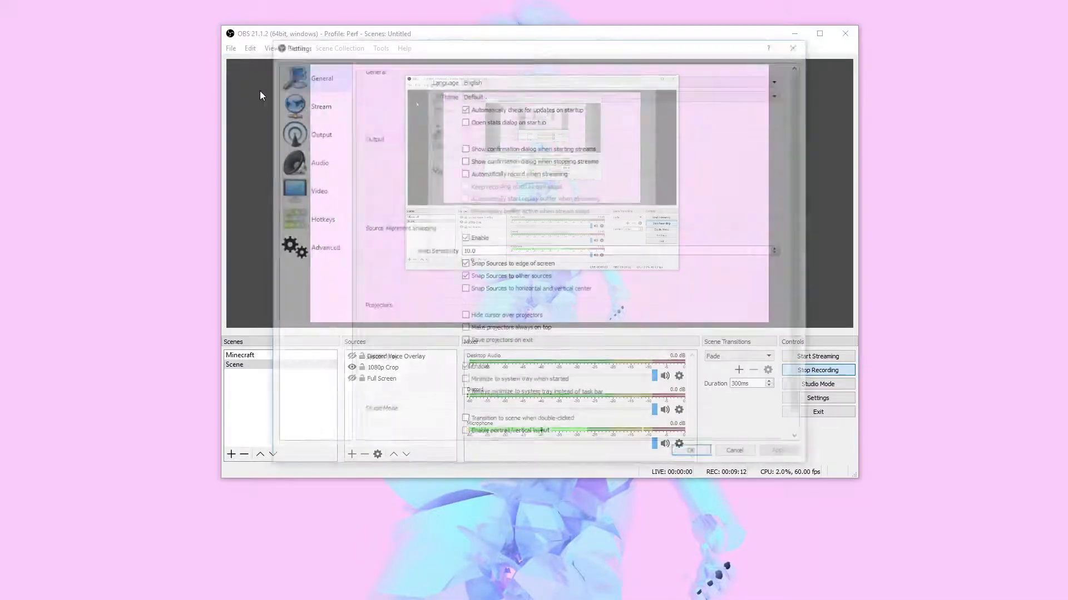
click(330, 161)
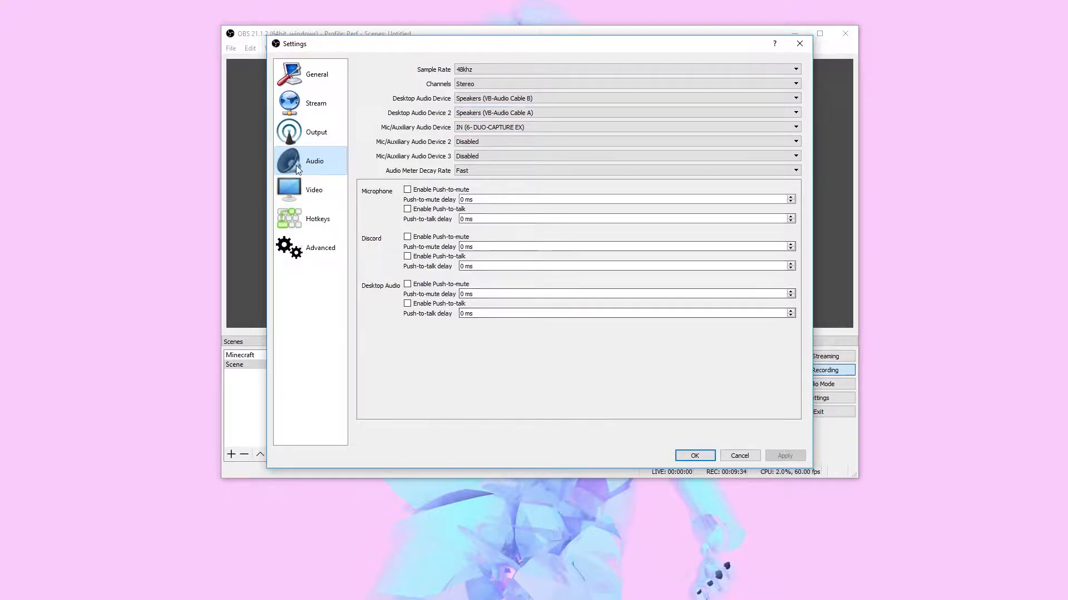
Step: Examine the OBS output settings for streaming, recording and audio track names, and close the settings
click(315, 131)
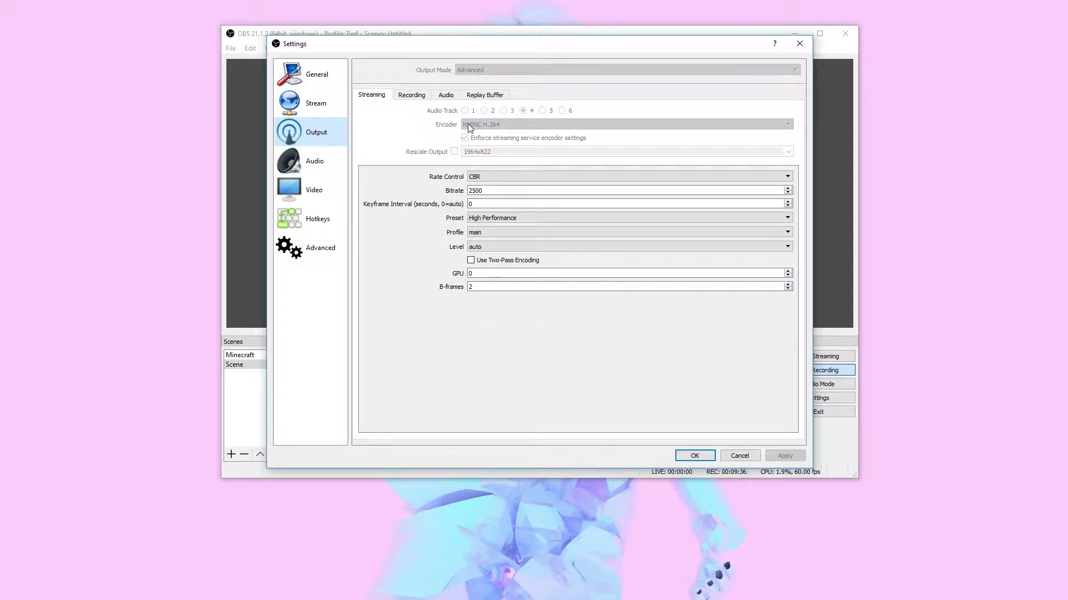
click(410, 96)
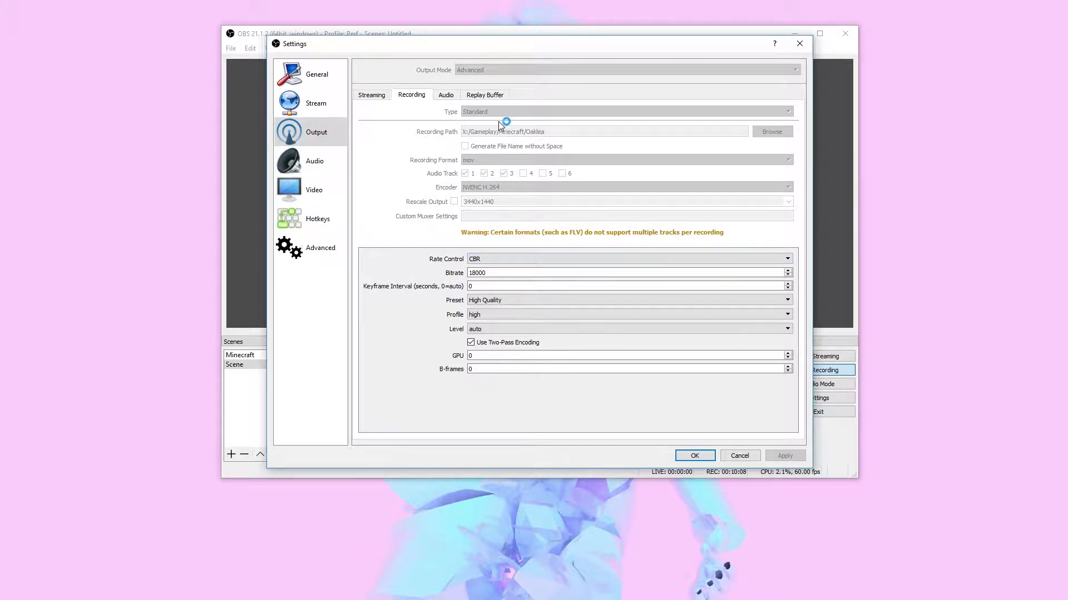
click(446, 96)
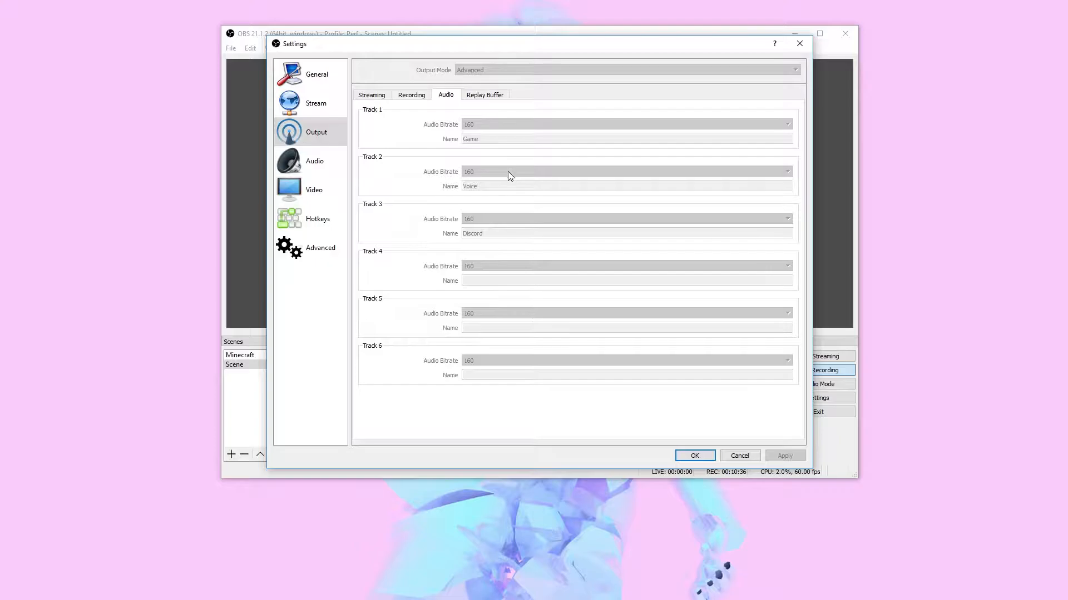
click(690, 457)
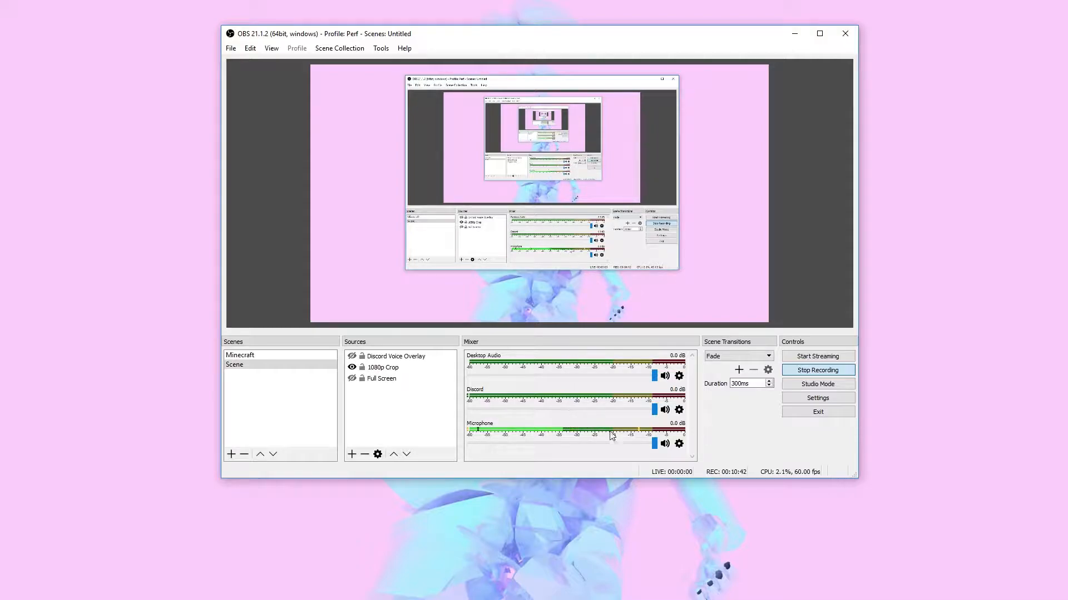
Step: Open the Advanced Audio Properties from the Microphone source, examine the mono downmix, sync offset and track assignments, and close them
click(680, 443)
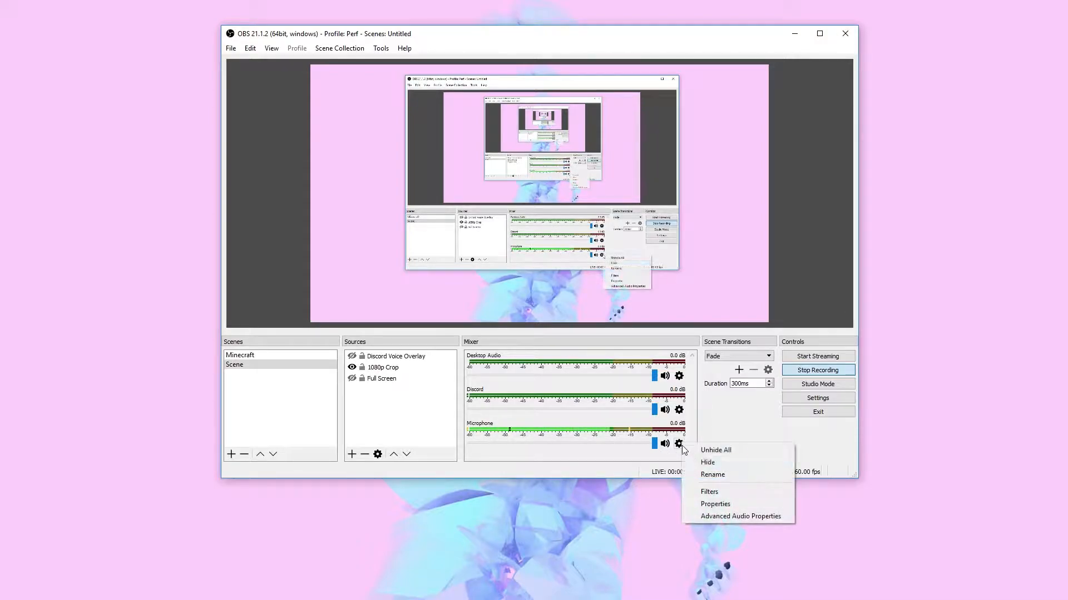
click(732, 515)
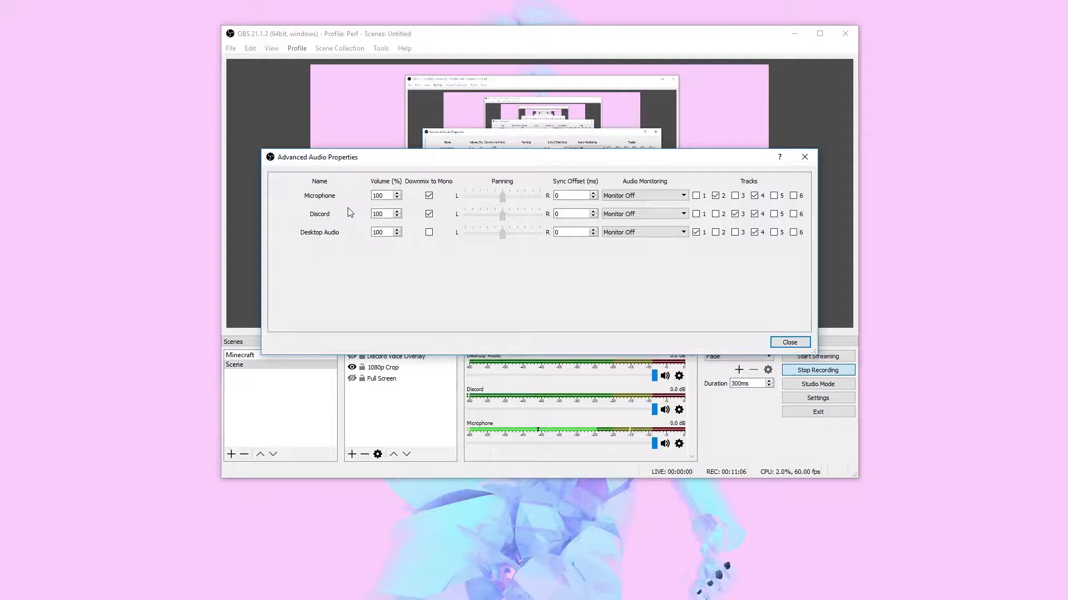
click(428, 195)
click(428, 194)
click(695, 233)
click(560, 231)
click(789, 342)
Step: Reopen the OBS settings and compare the audio tracks used for streaming and recording in the output settings
click(231, 48)
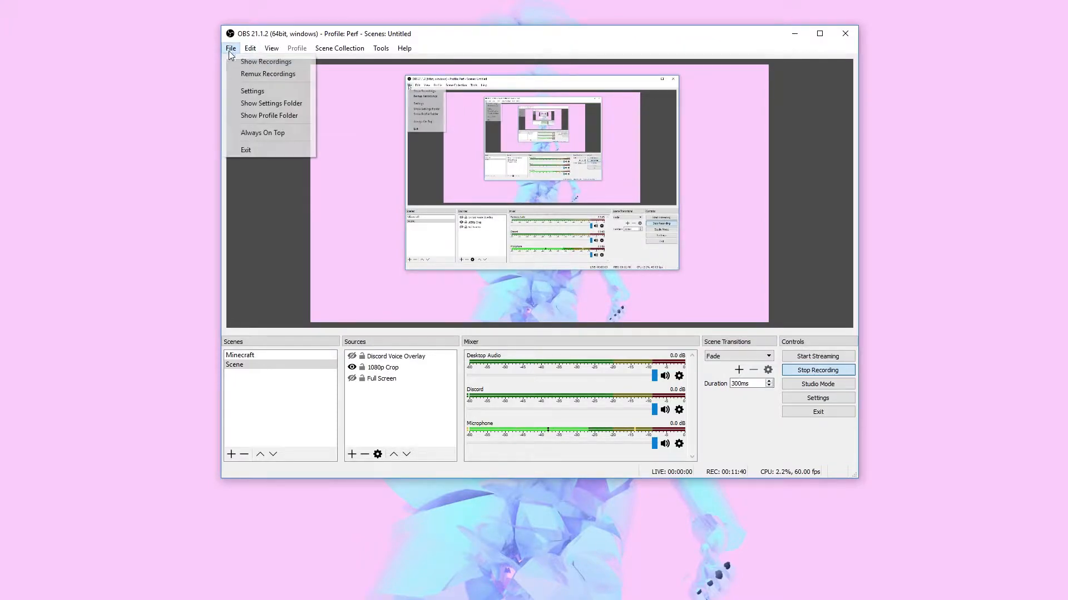
click(229, 91)
click(318, 134)
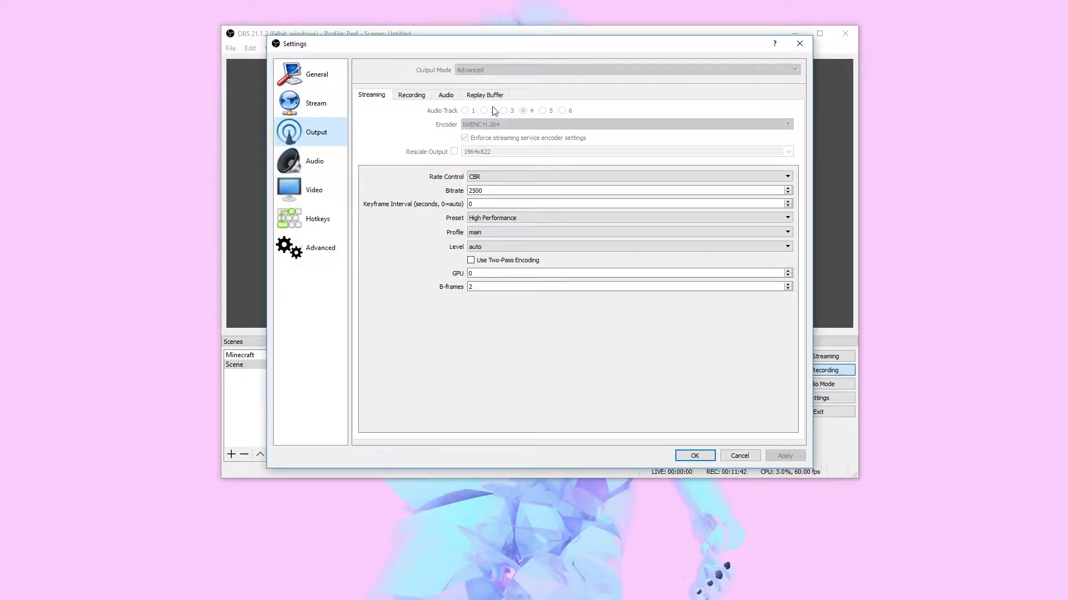
click(415, 95)
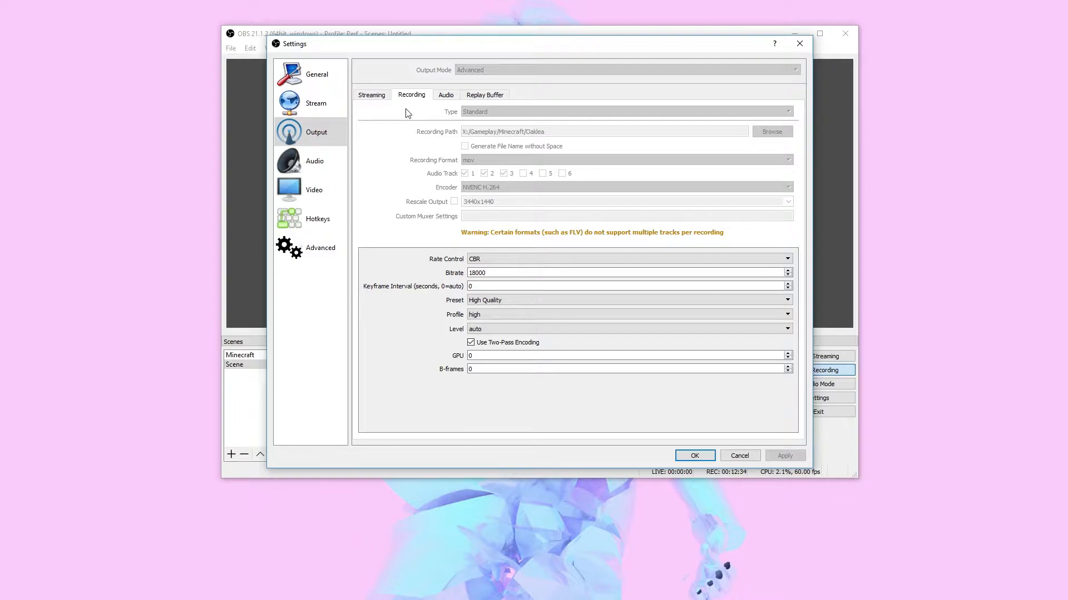
click(373, 98)
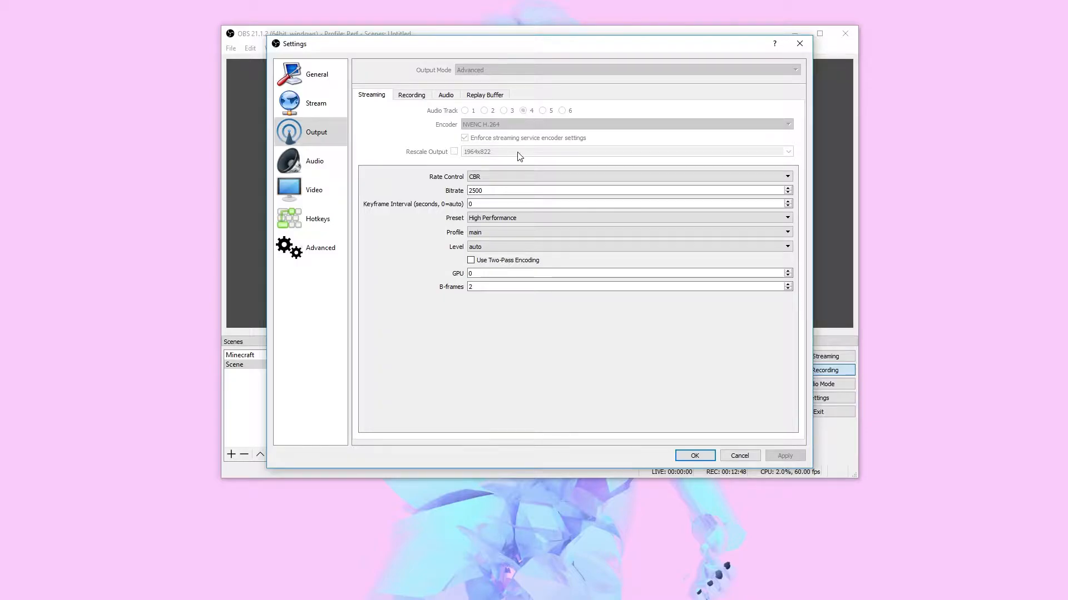
Step: Bring up the VoiceMeeter Banana mixer to check its input routing, and return to OBS to close the settings
click(509, 598)
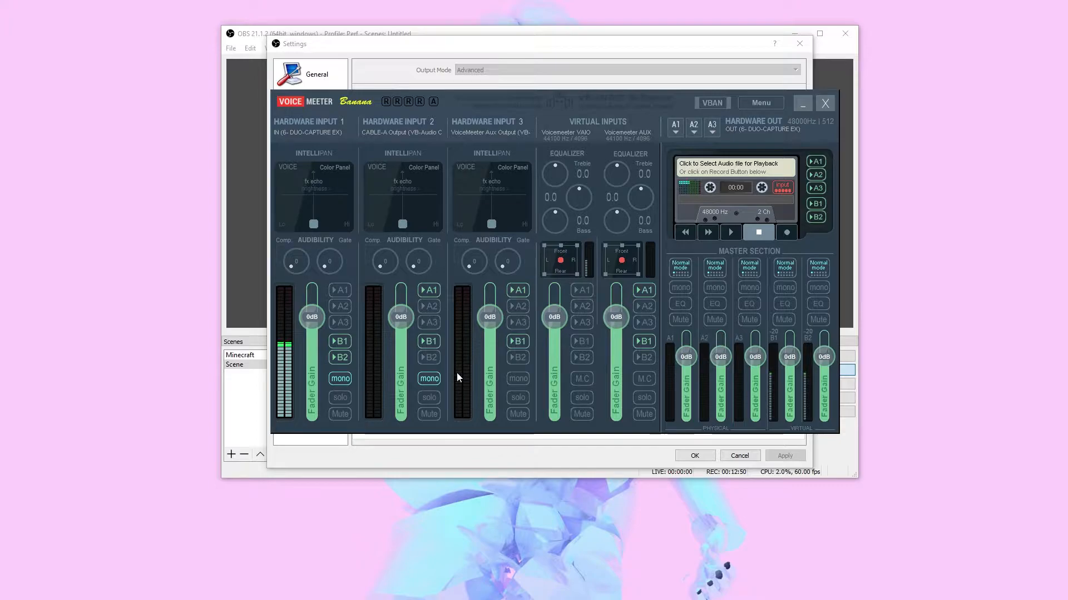
click(263, 387)
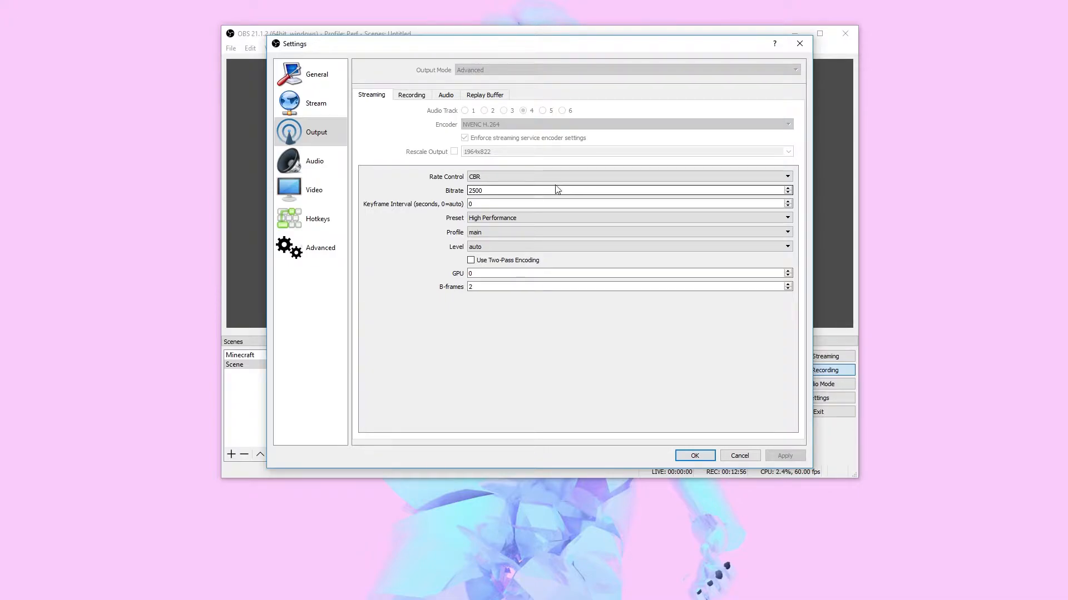
click(695, 455)
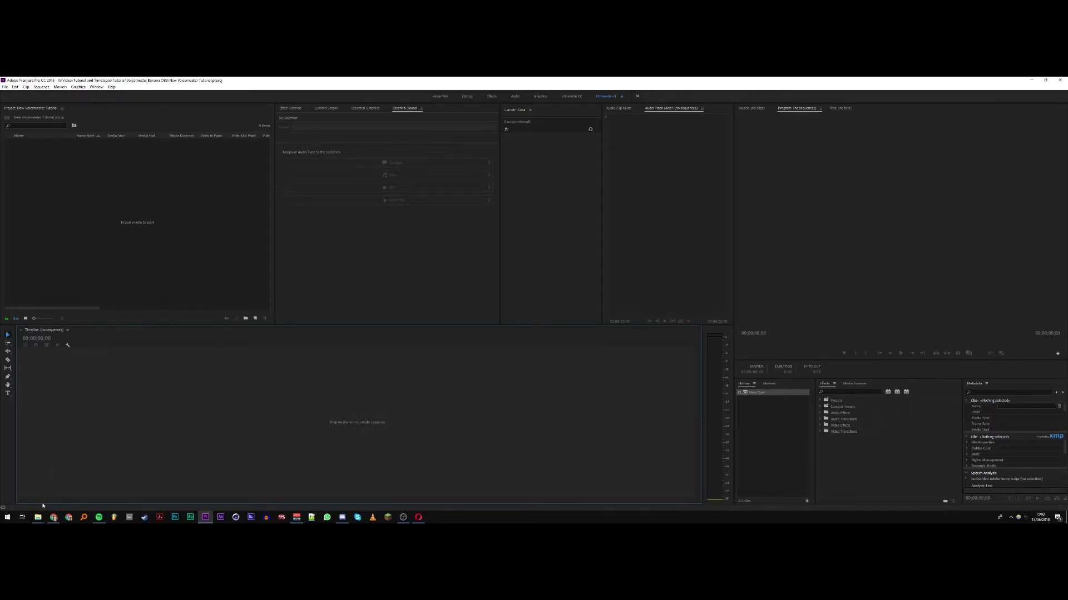
mouse_move(38, 516)
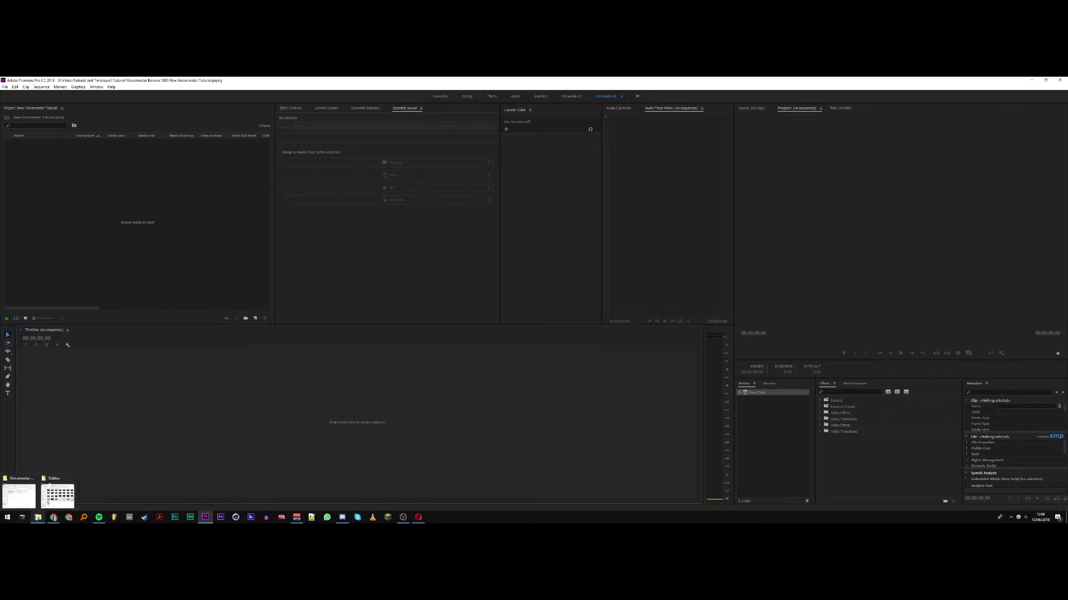
click(56, 500)
click(274, 340)
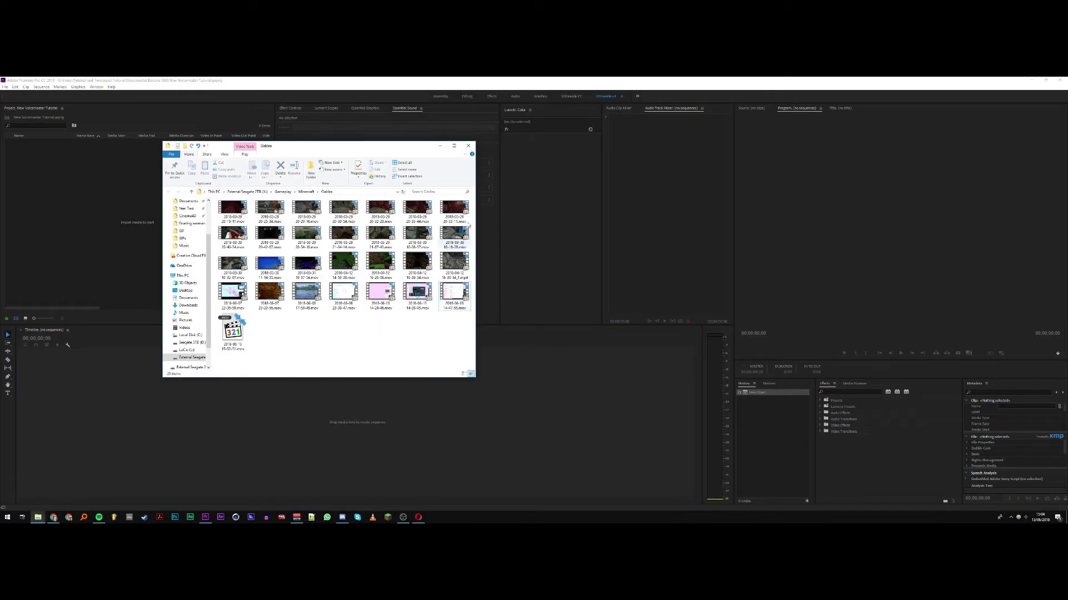
drag(409, 151, 656, 166)
click(471, 335)
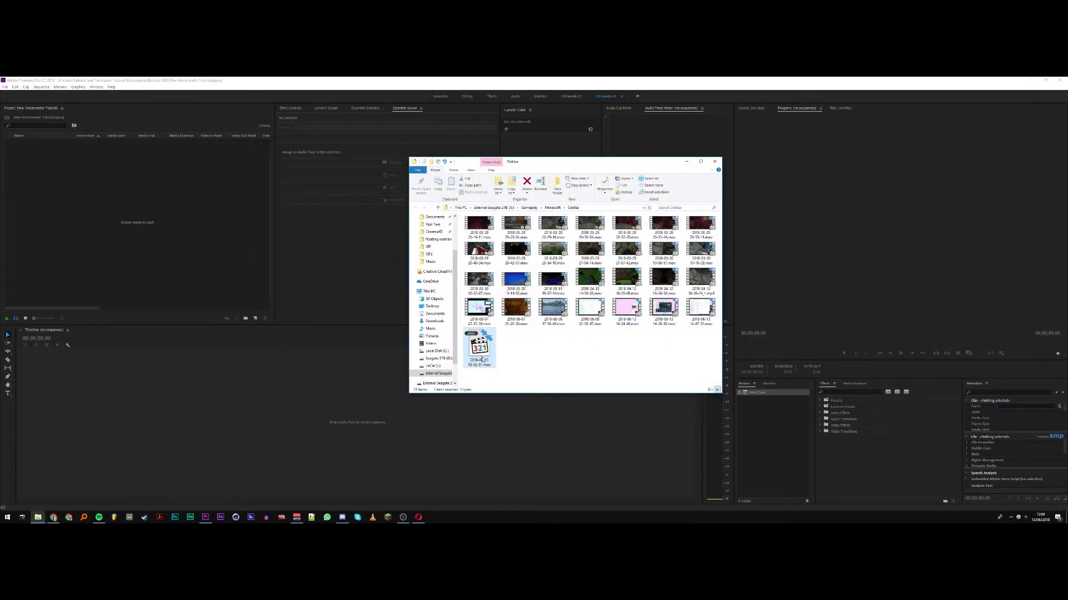
drag(702, 314, 100, 238)
click(687, 161)
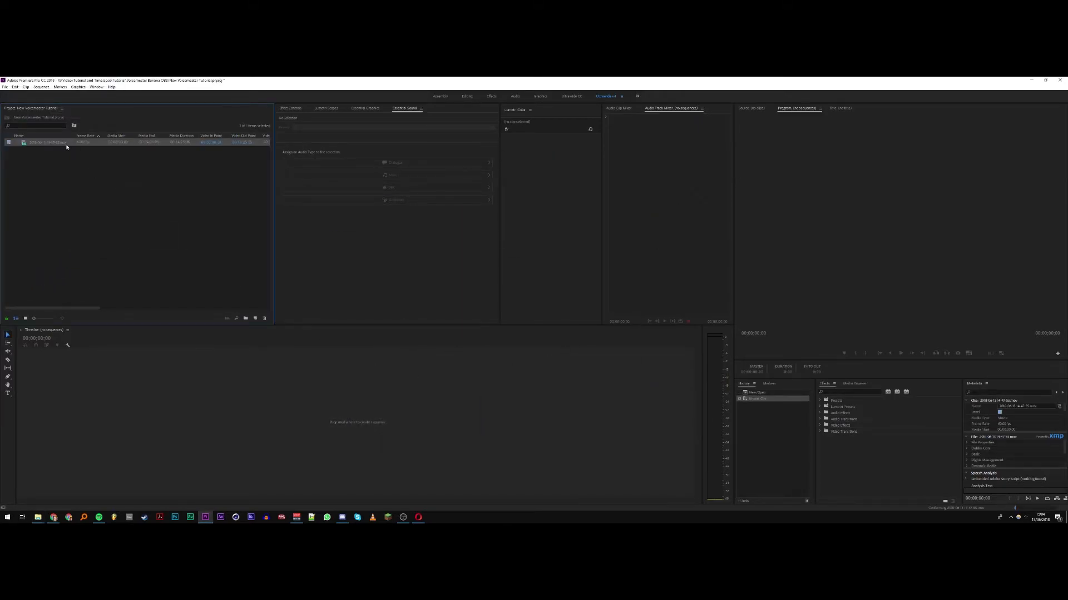
Step: Create a sequence from the imported recording in the timeline and expand the Audio 1, Audio 2 and Audio 3 tracks
drag(110, 391, 109, 392)
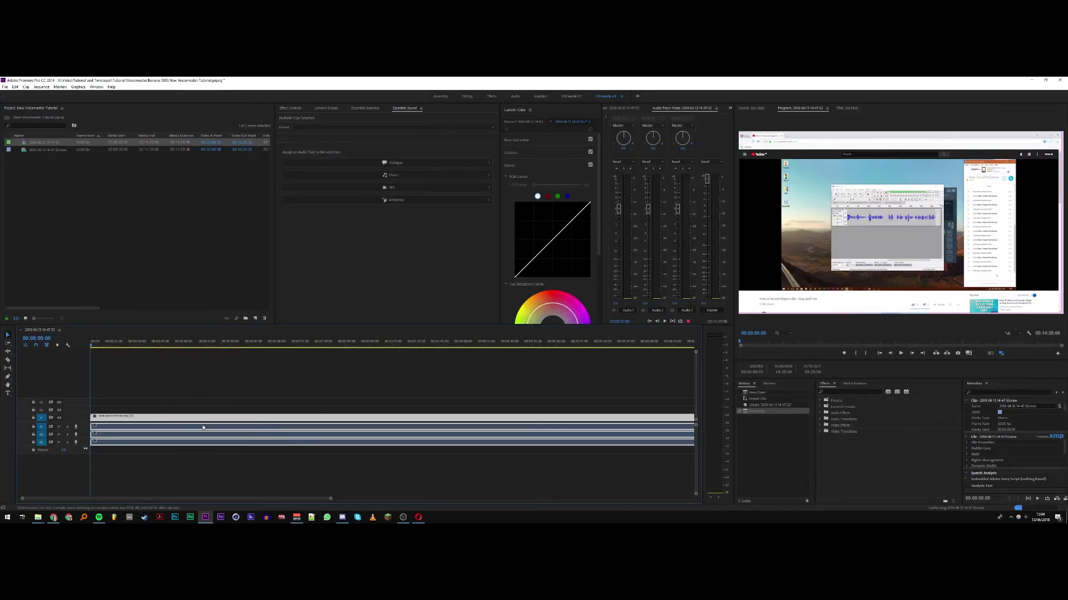
double_click(41, 427)
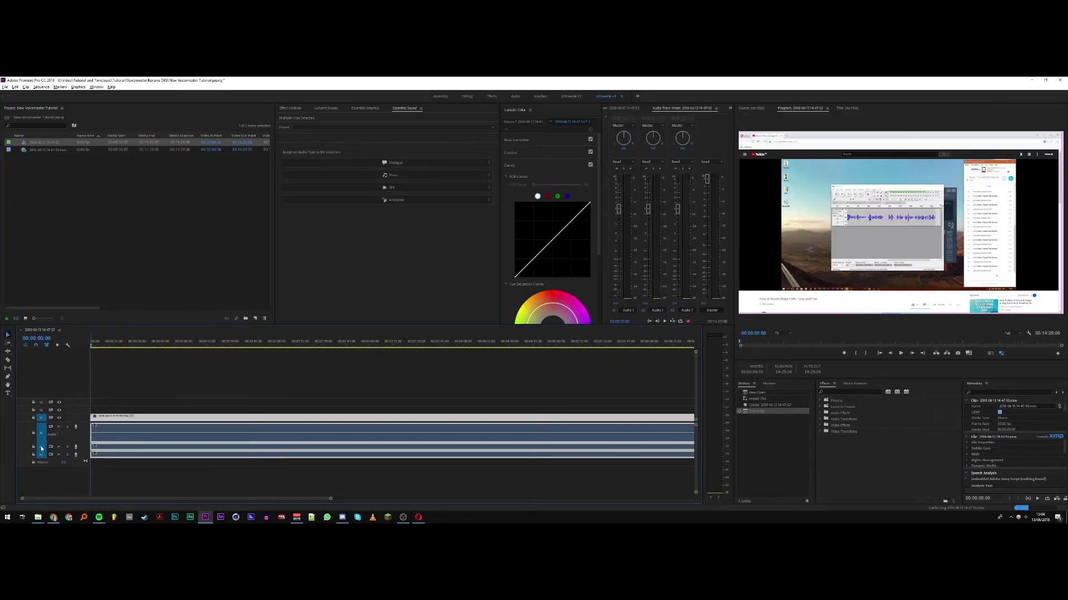
double_click(41, 448)
double_click(41, 468)
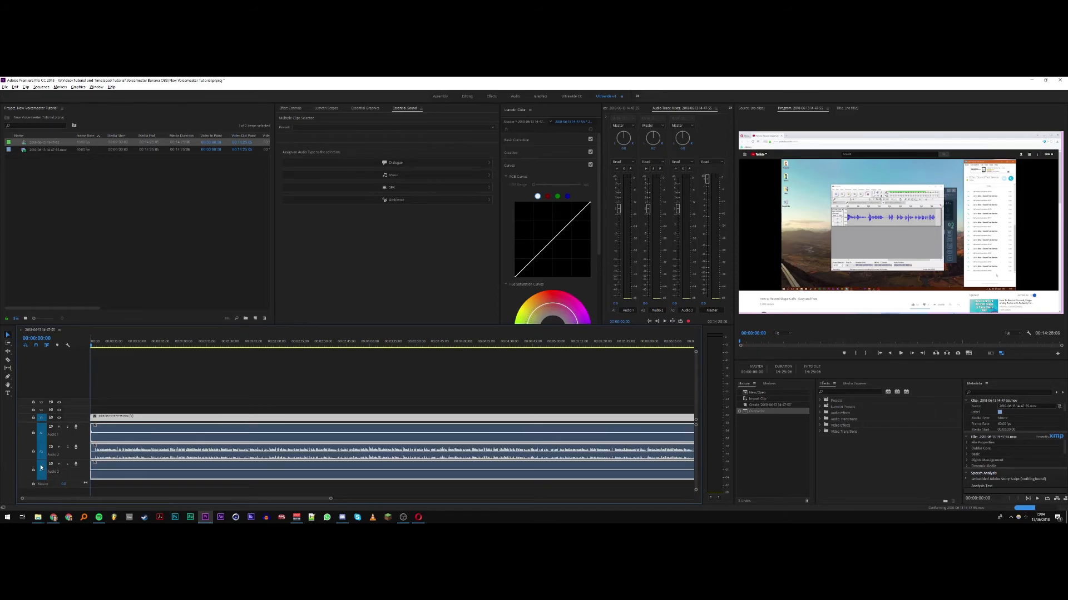
Step: Fit the whole recording in the timeline and examine the three separate audio tracks' waveforms at several points along its length
key(alt)
alt+scroll(386, 458, up, 2)
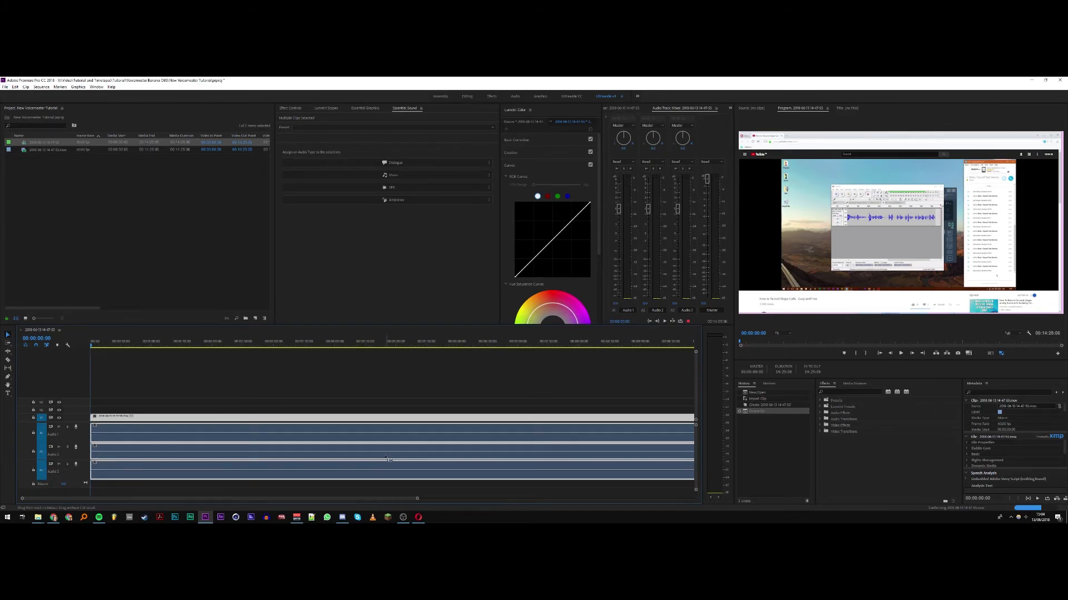
alt+scroll(386, 459, down, 2)
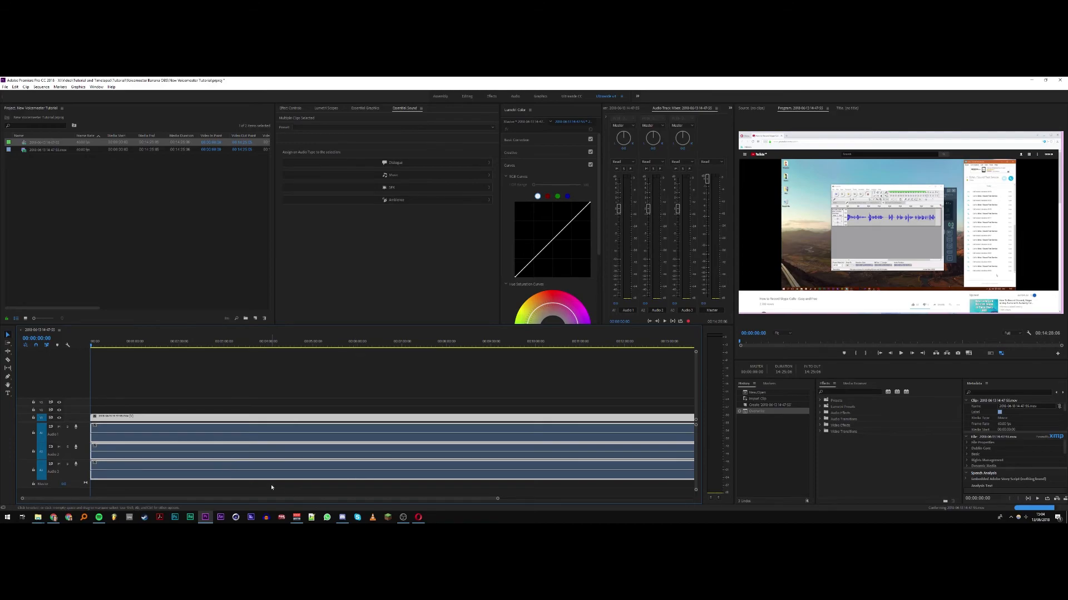
alt+scroll(271, 488, down, 1)
alt+scroll(78, 413, up, 3)
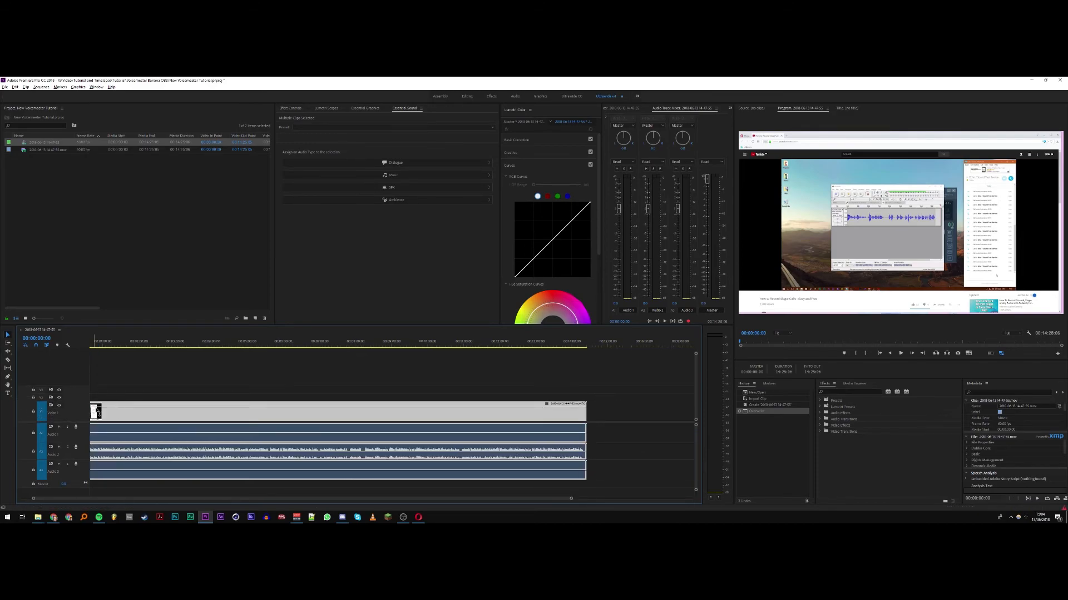
scroll(323, 502, up, 1)
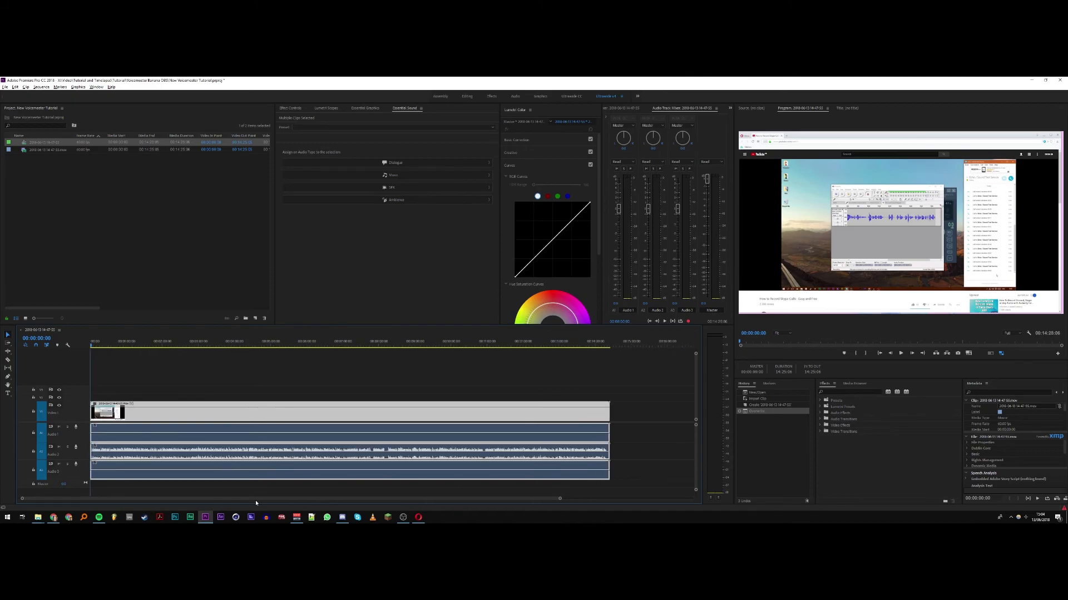
click(248, 344)
click(252, 343)
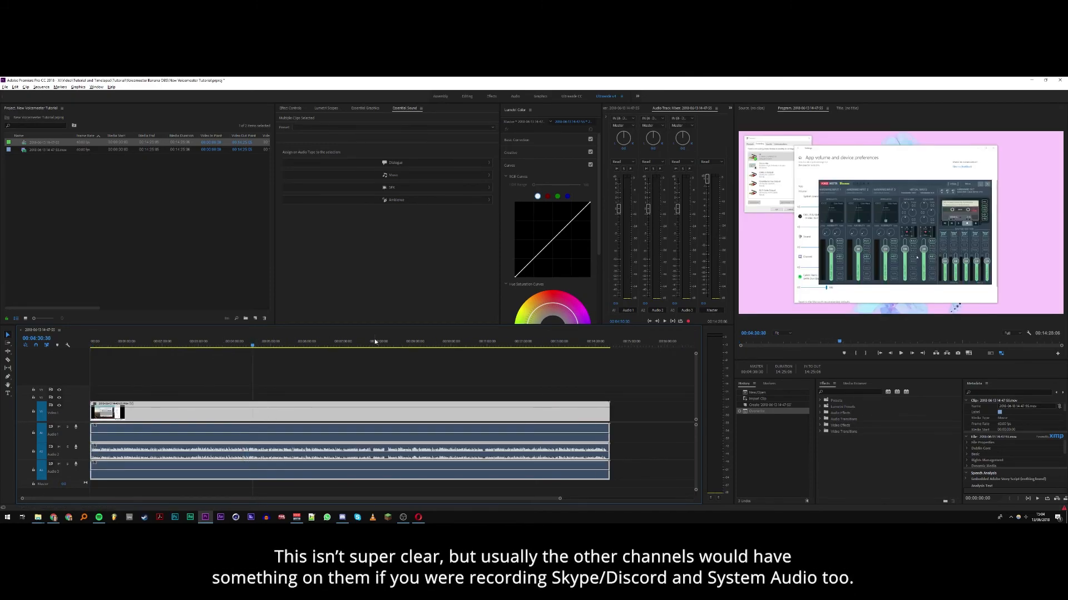
click(462, 348)
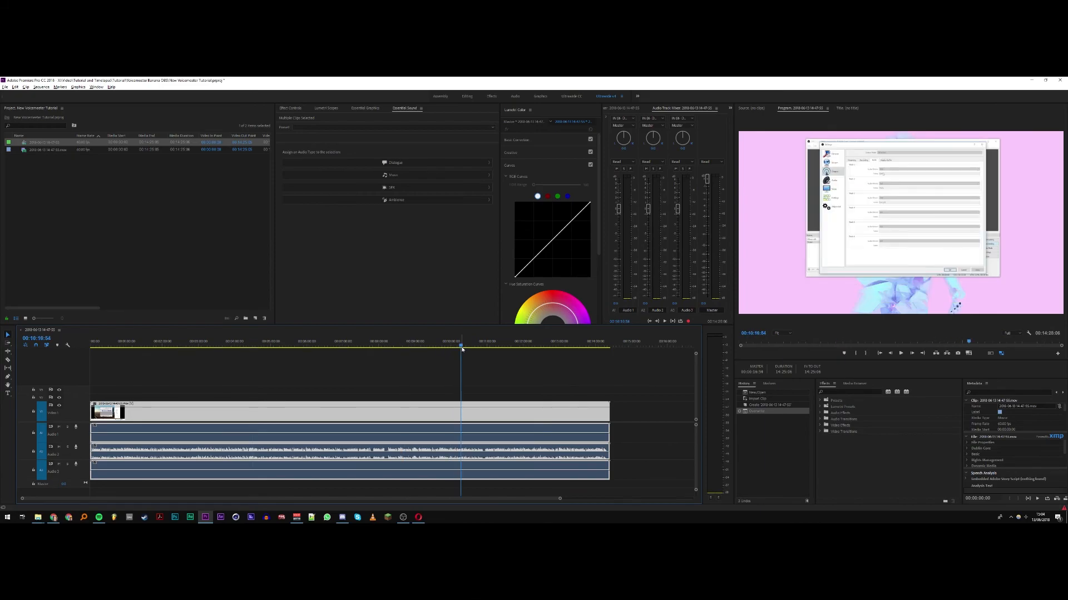
click(559, 347)
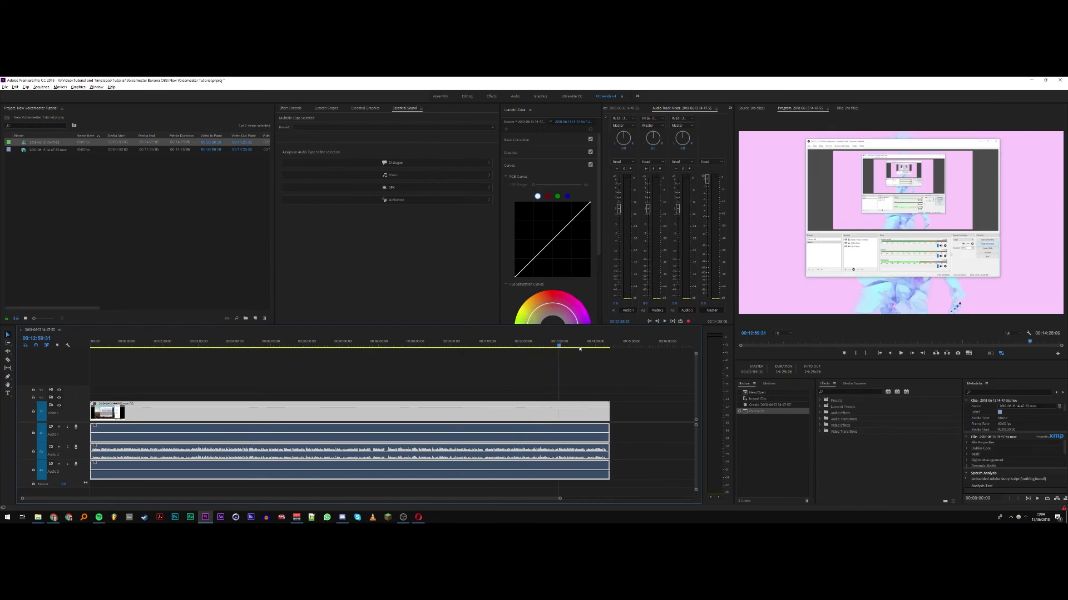
click(597, 346)
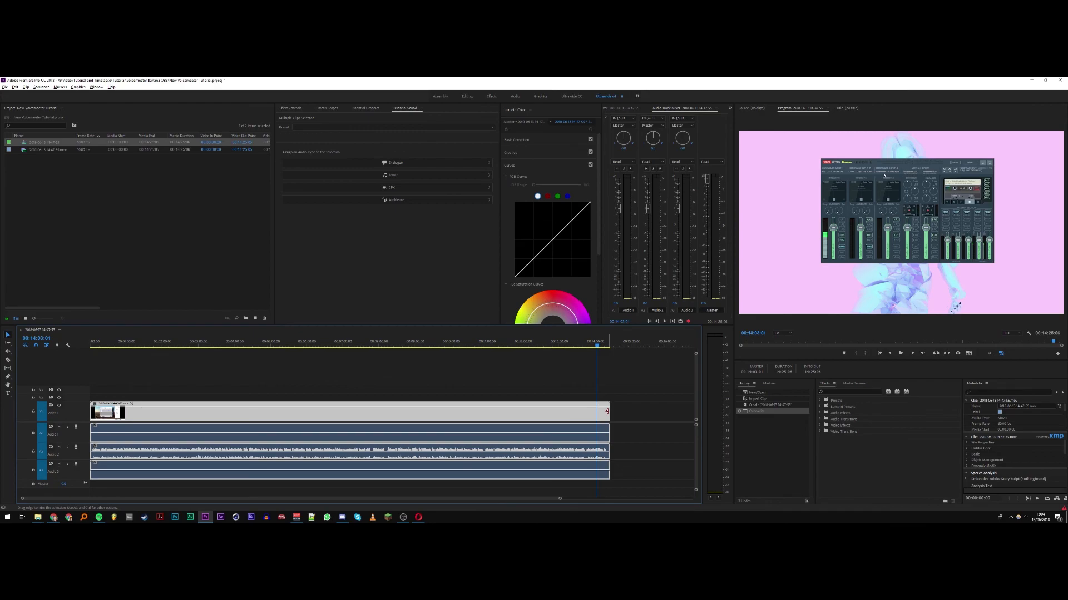